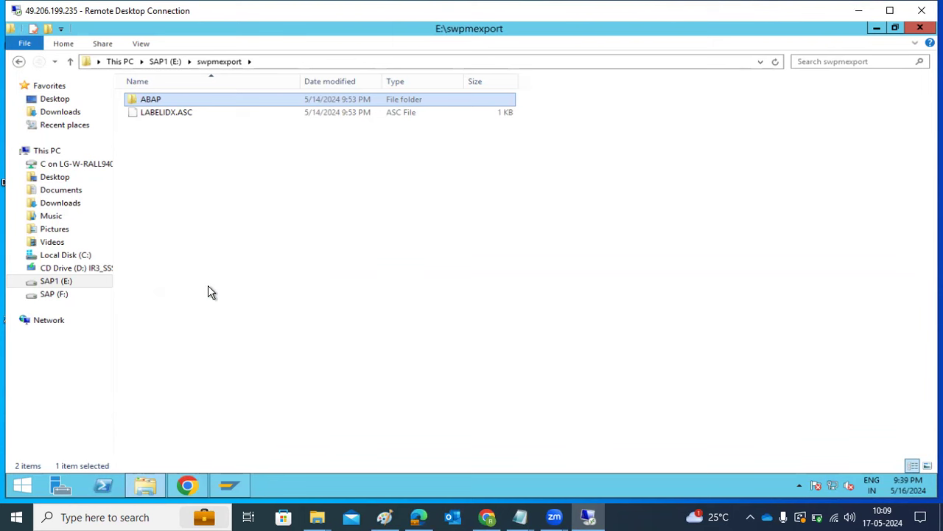
Check the ABAP folder's size in Properties and look at the SAP NP1 entry in SAP Logon.
key("alt+Return")
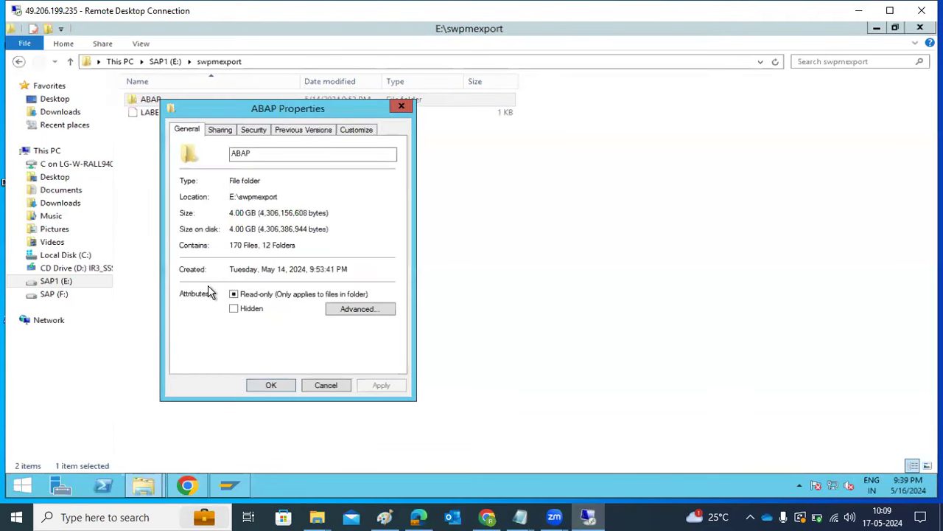
left_click(319, 385)
left_click(229, 484)
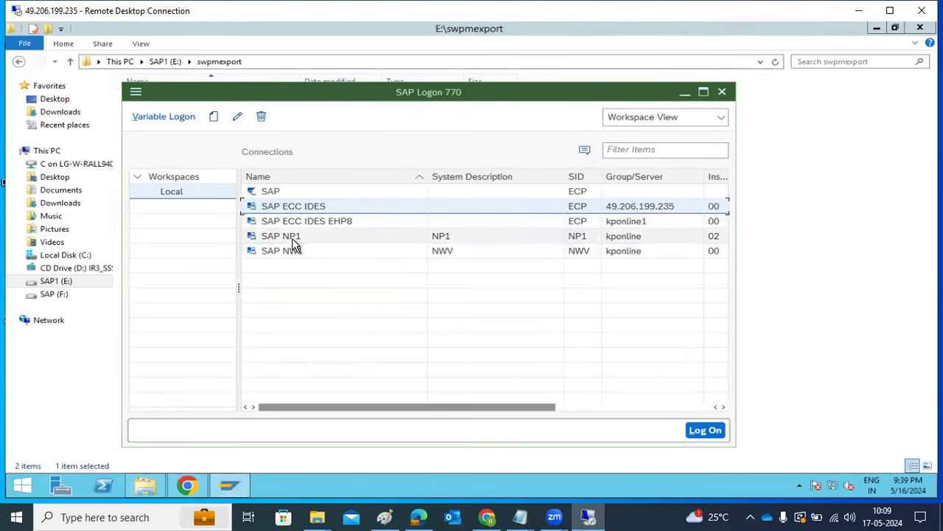
left_click(291, 237)
left_click(243, 485)
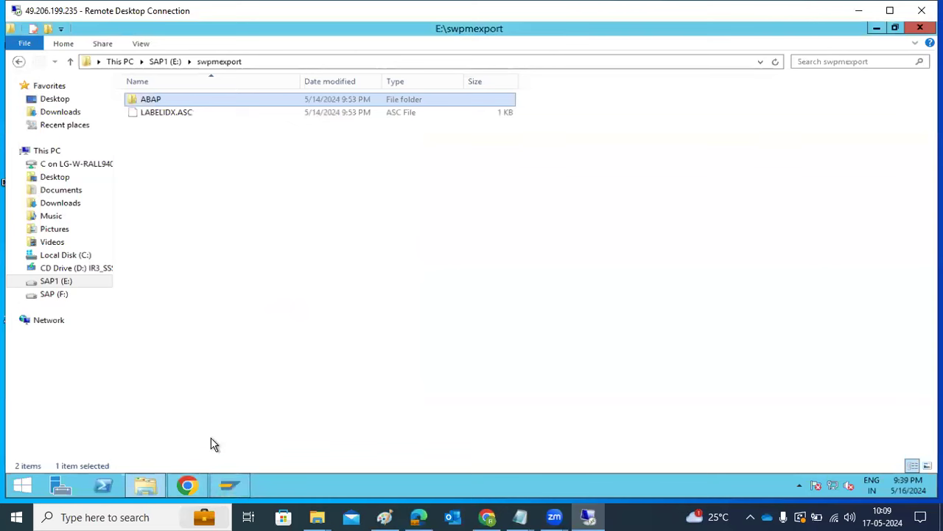
Browse E:\SAPSOFTWARES, Downloads, Documents and This PC for the installation files.
left_click(170, 62)
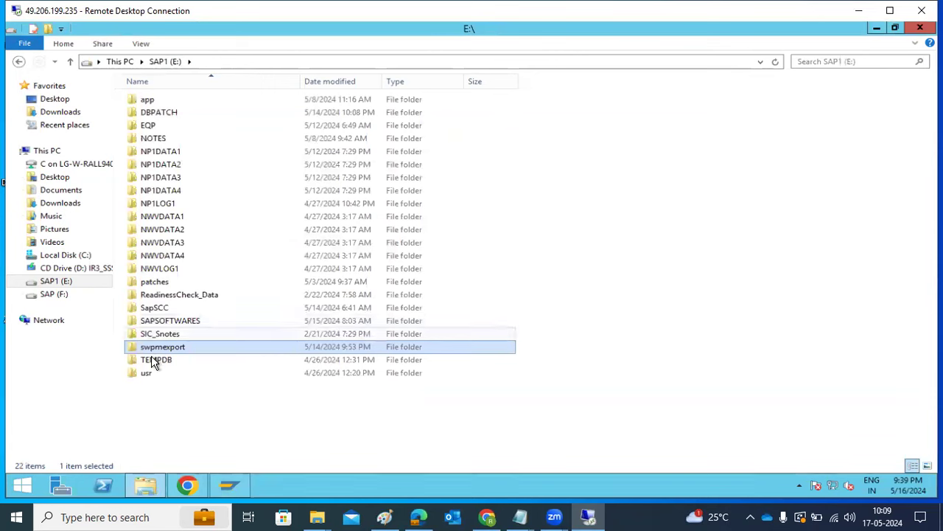
left_click(154, 322)
double_click(153, 322)
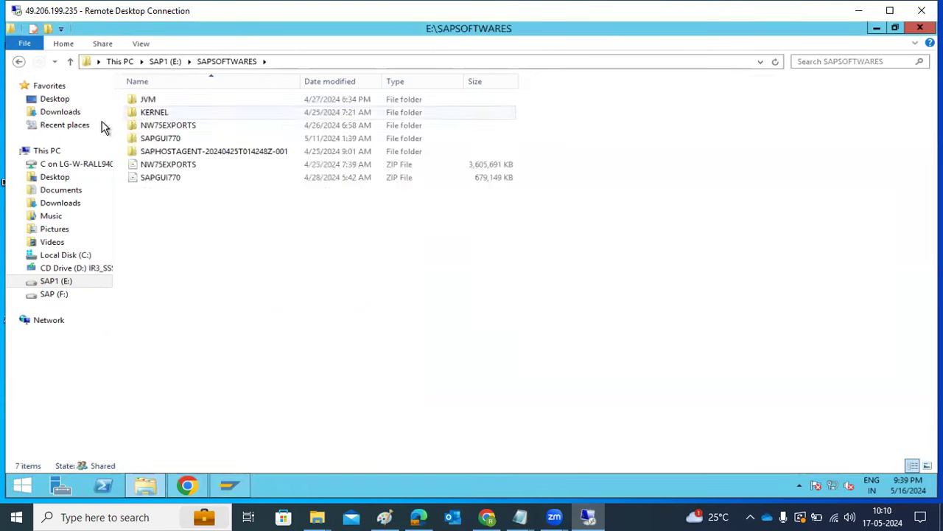
left_click(70, 113)
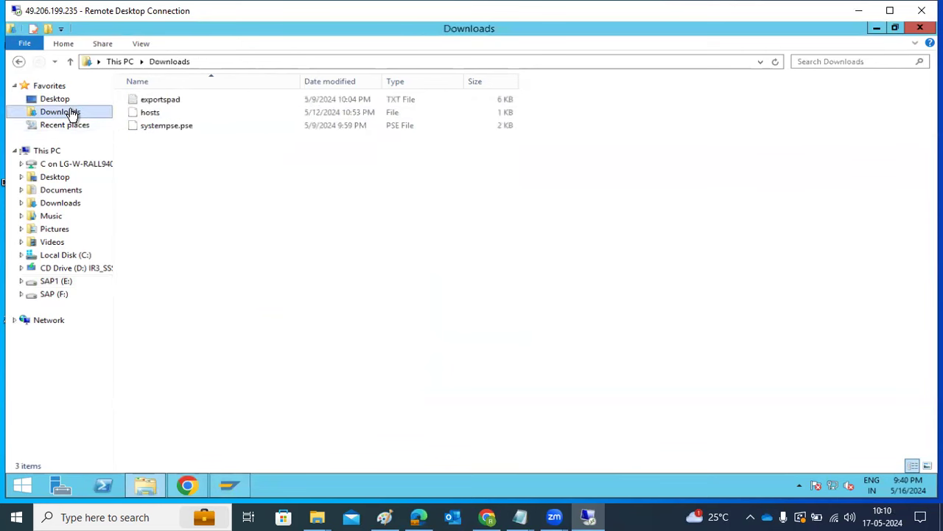
left_click(46, 147)
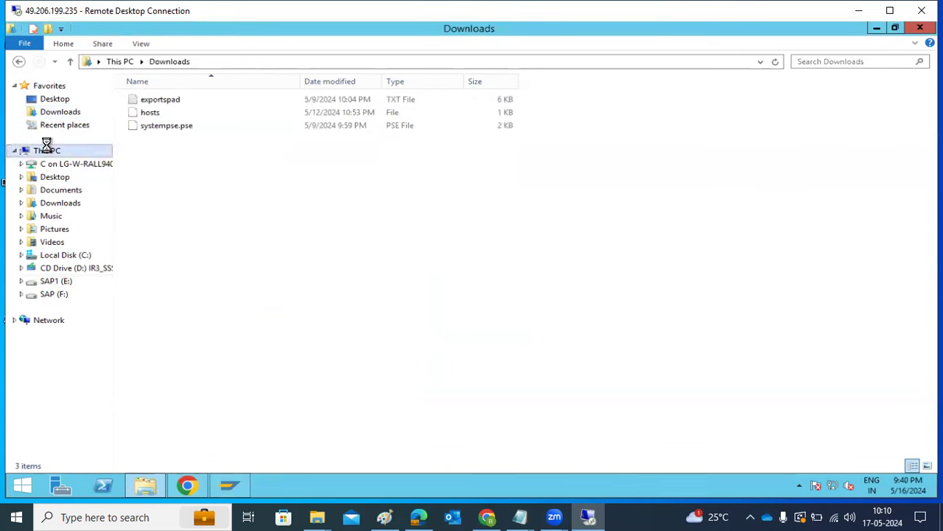
left_click(58, 190)
left_click(59, 206)
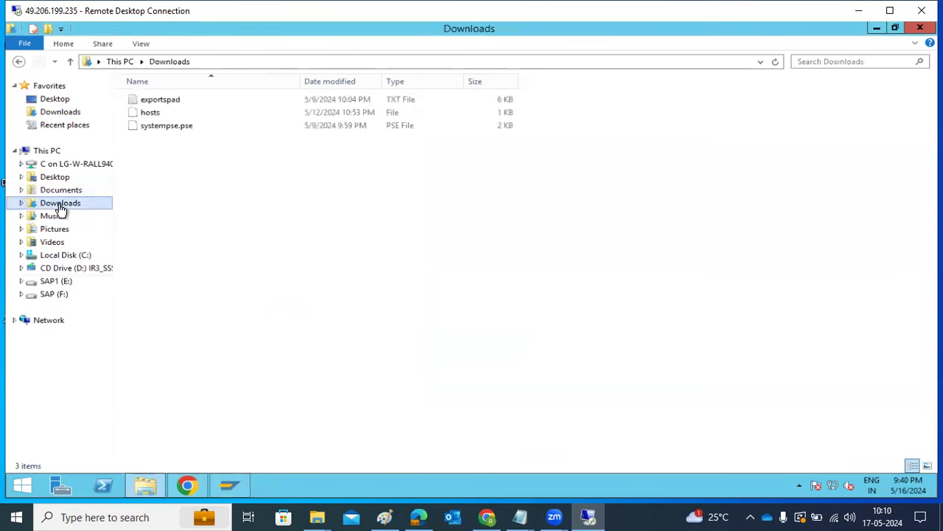
left_click(51, 283)
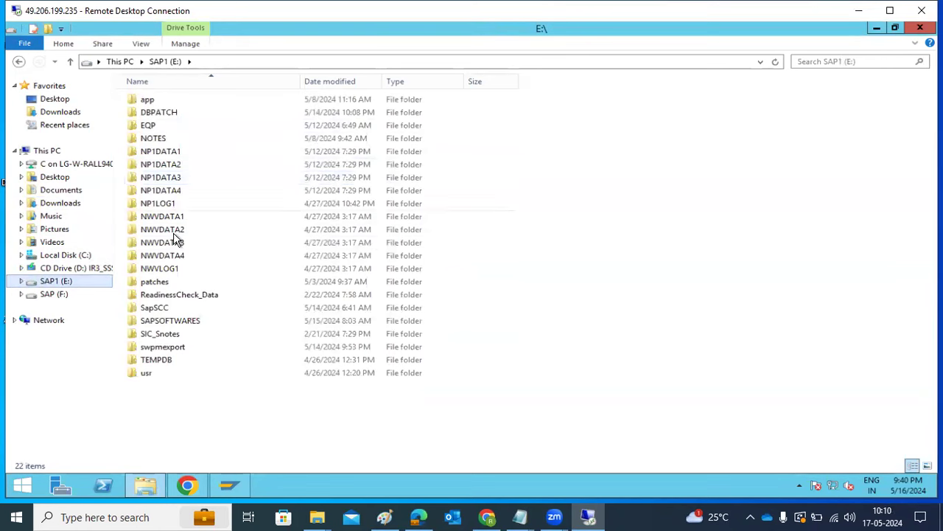
left_click(163, 324)
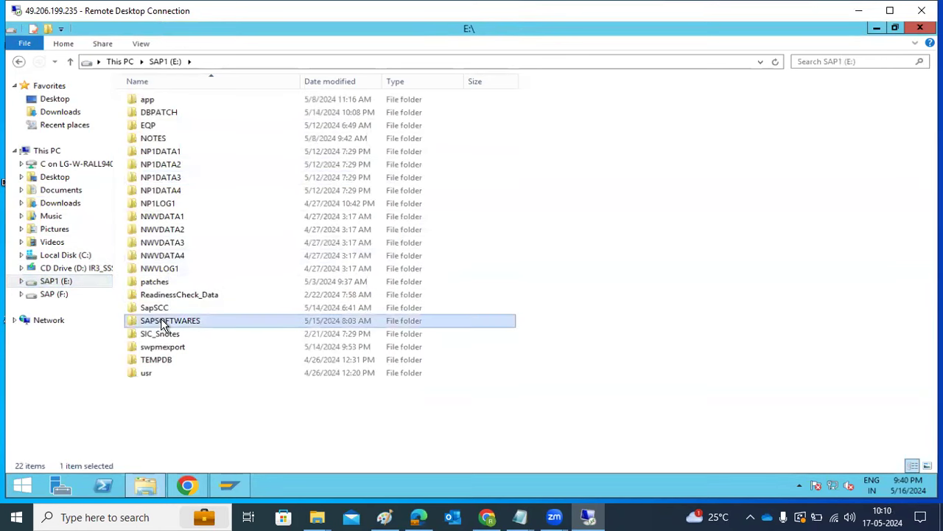
double_click(164, 324)
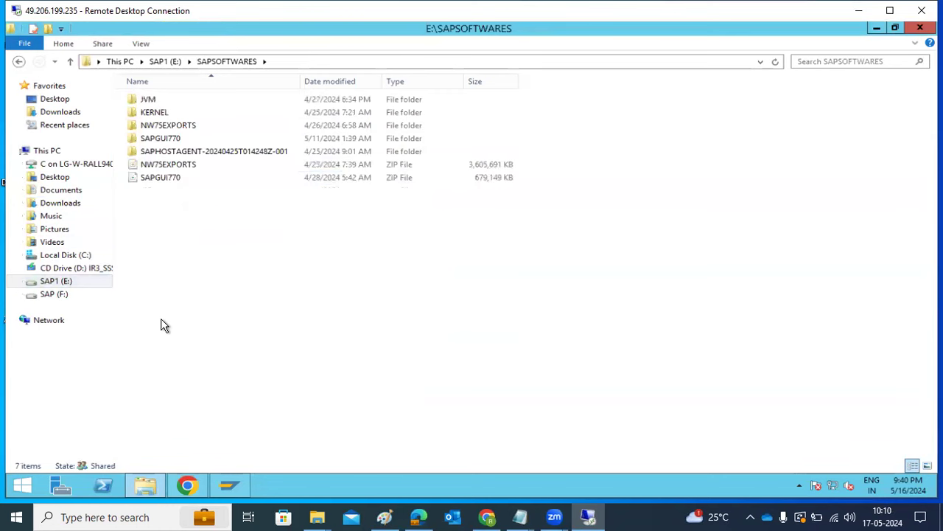
Open F:\SAPSOFTWARES and scroll through its SAPEXE and SAPEXEDB archives.
left_click(51, 295)
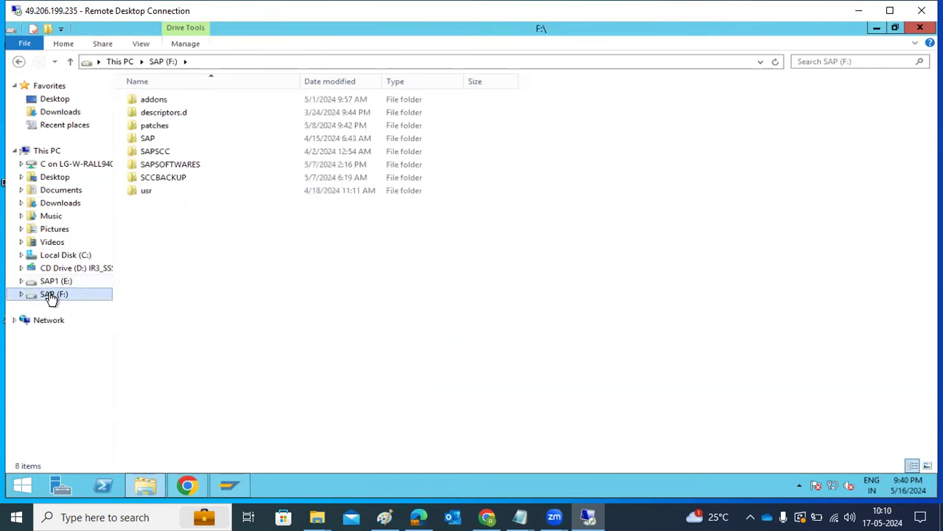
double_click(152, 163)
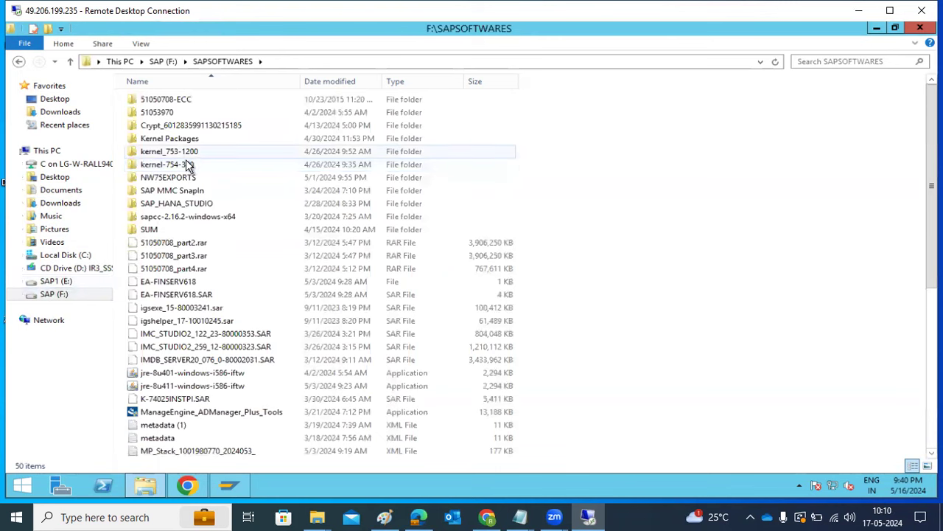
scroll(190, 291, "down", 3)
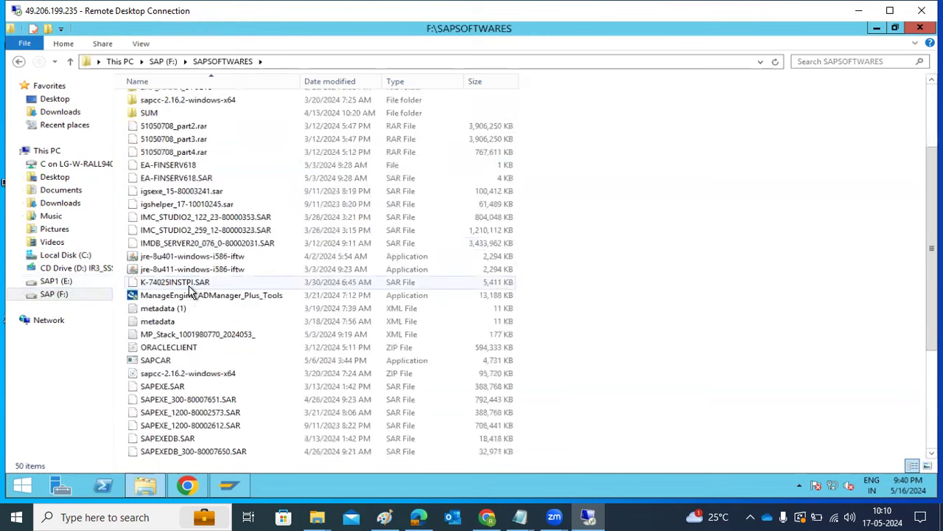
scroll(190, 291, "down", 4)
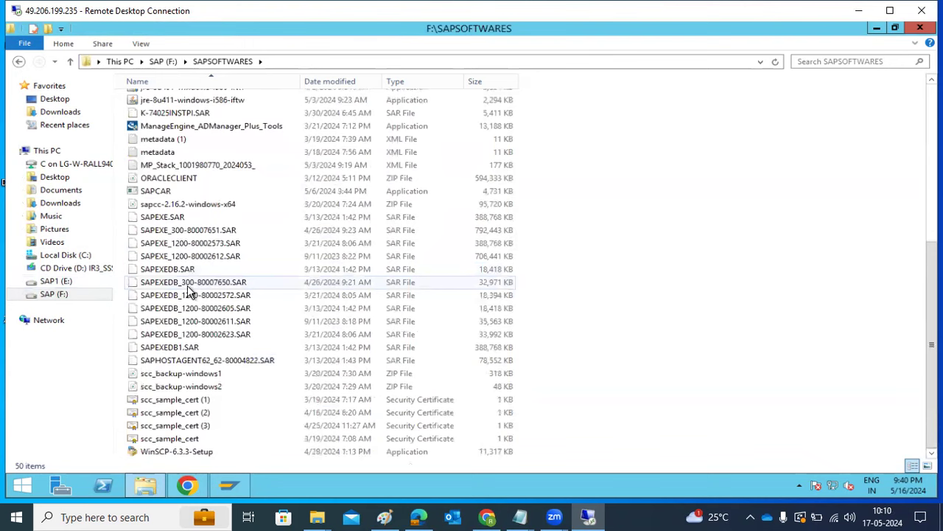
left_click(722, 67)
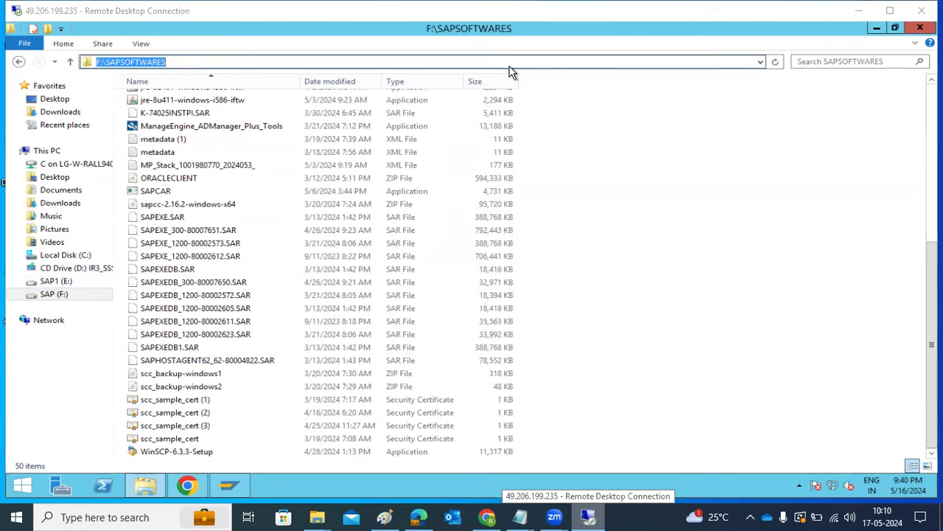
Open the \\sapmigration share, signing in as Administrator with the account password.
type("\\")
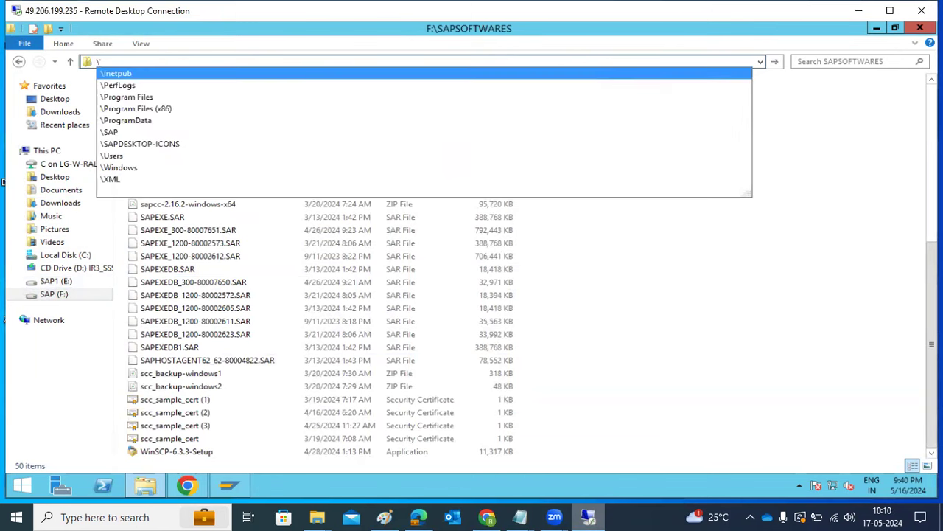
type("\\sapmigr")
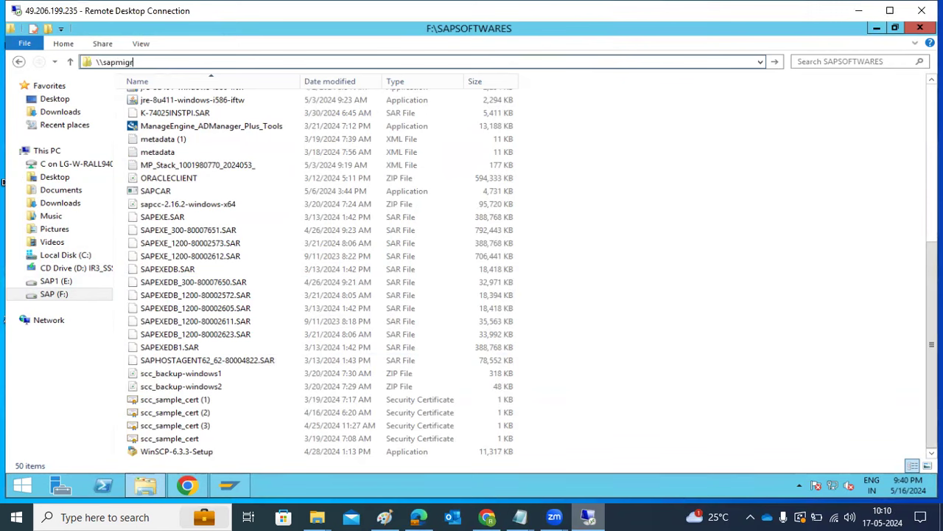
type("ation")
key("Return")
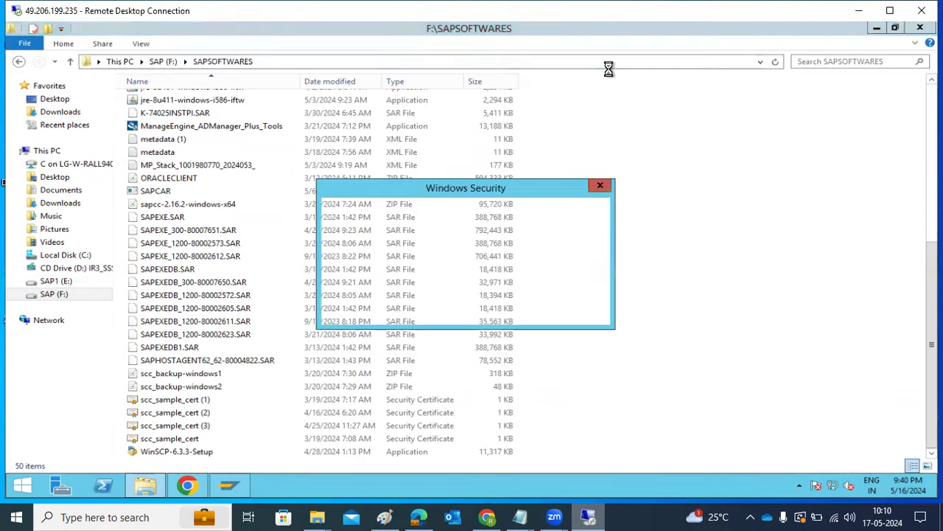
type("Administrator")
key("Tab")
type("••••••••••")
key("Return")
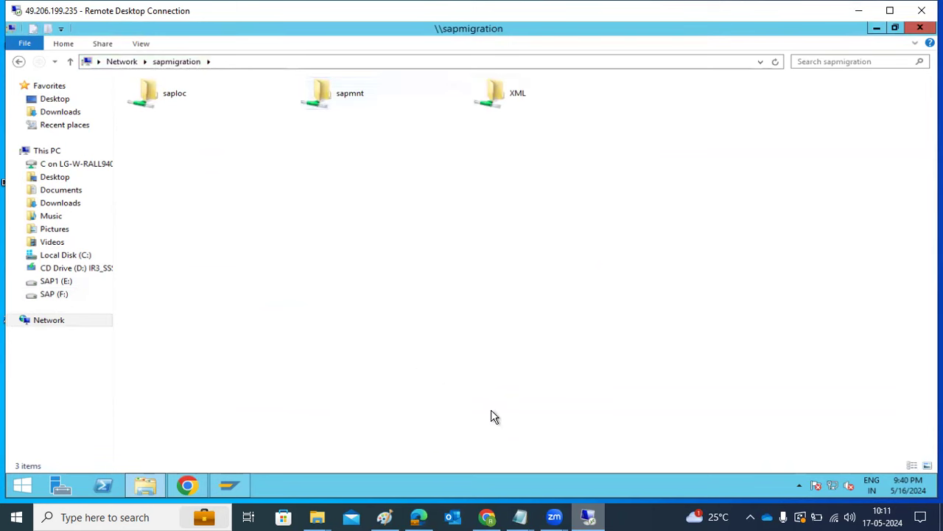
key("super+r")
left_click(127, 474)
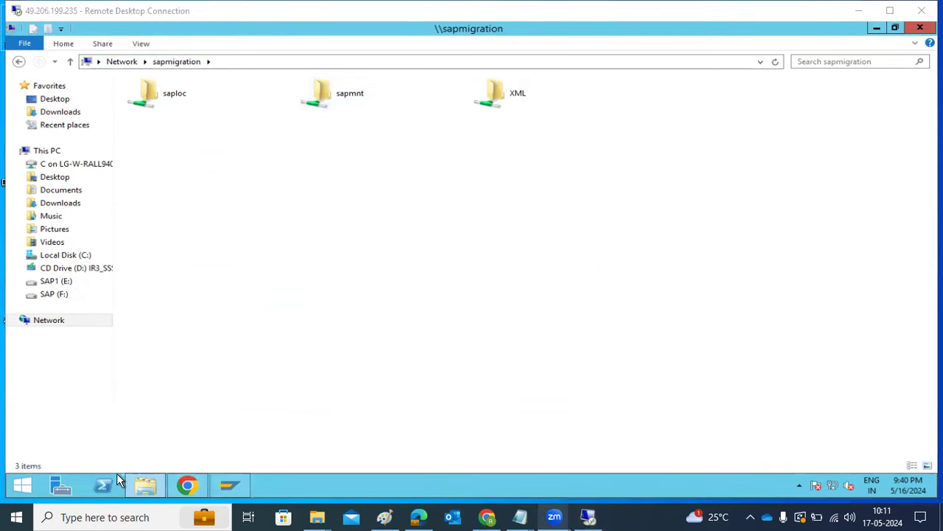
Remote in as Administrator, accept the certificate warning, and open This PC on the server.
left_click(520, 240)
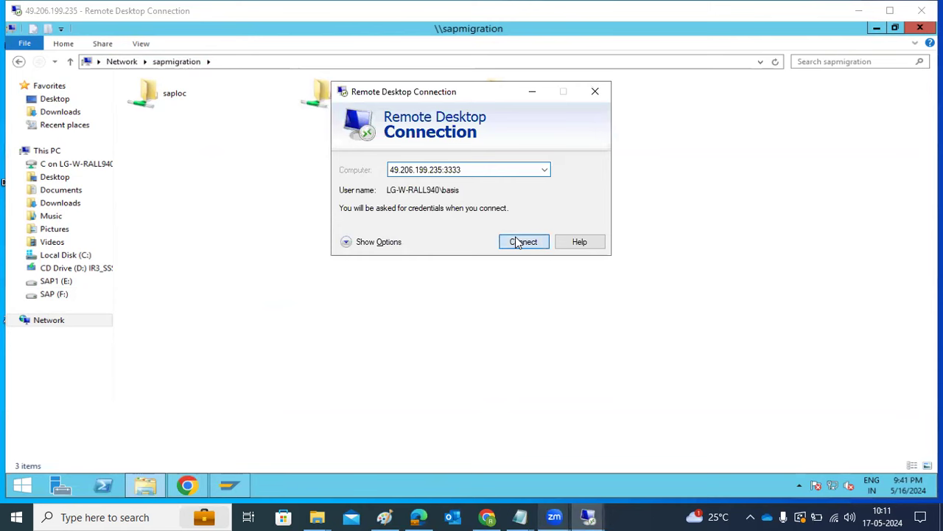
left_click(558, 244)
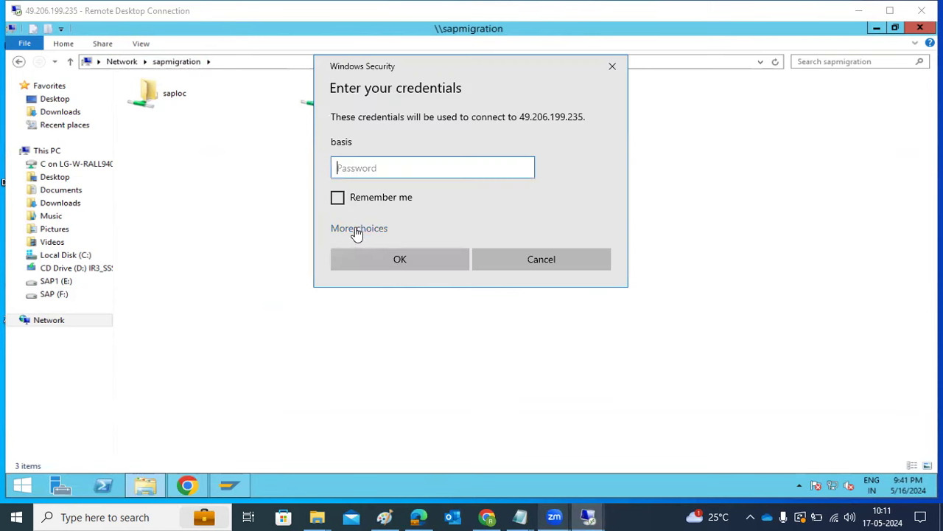
left_click(359, 230)
left_click(404, 303)
type("A")
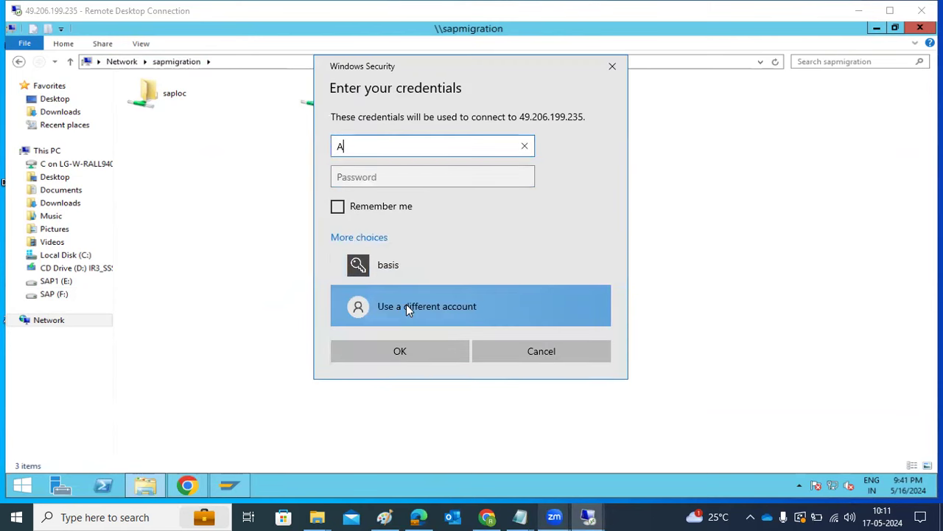
type("dministrator")
key("Tab")
type("••••••••••••")
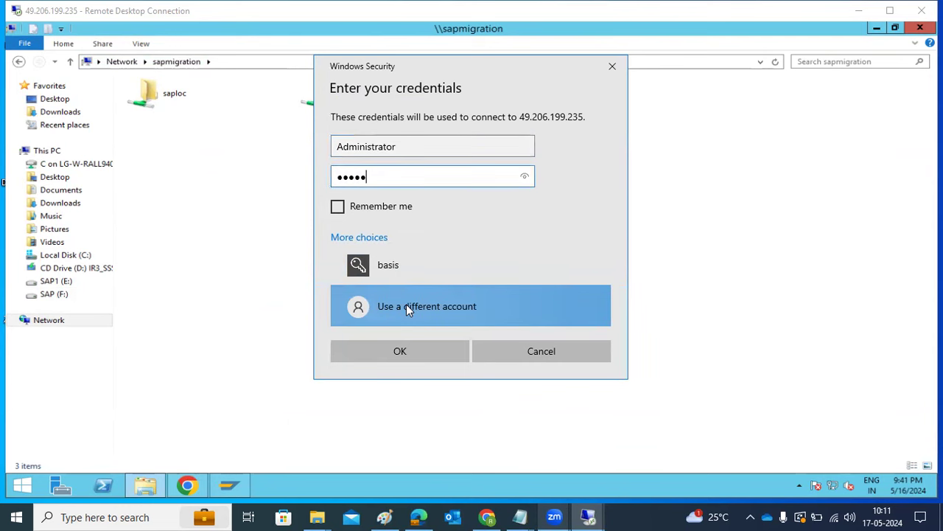
key("Return")
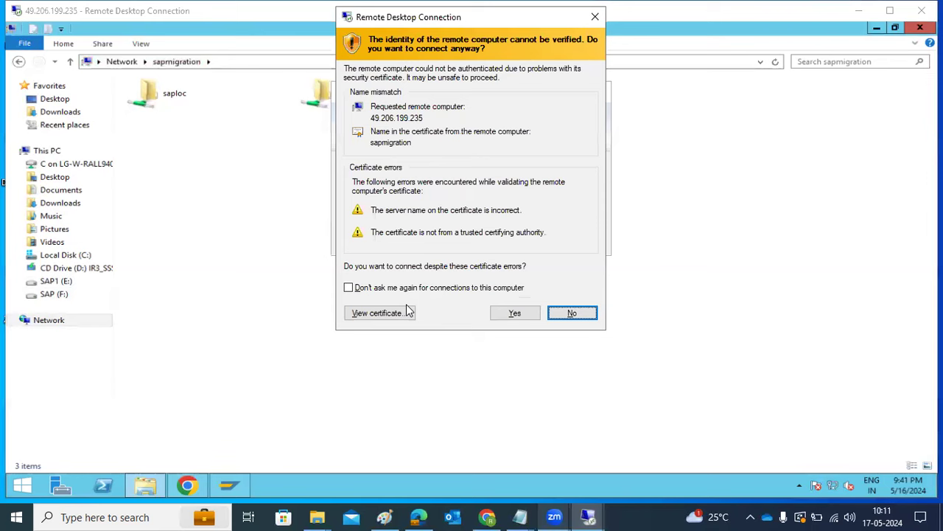
left_click(507, 314)
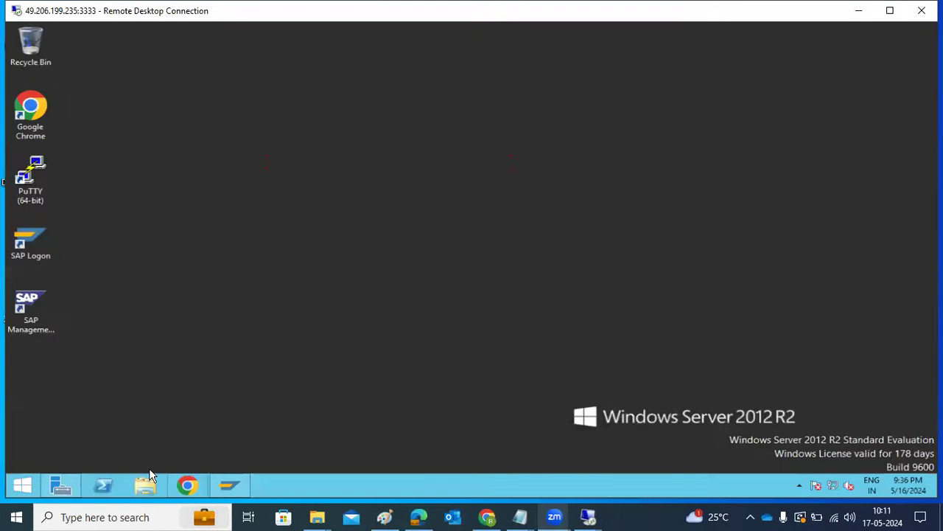
left_click(145, 486)
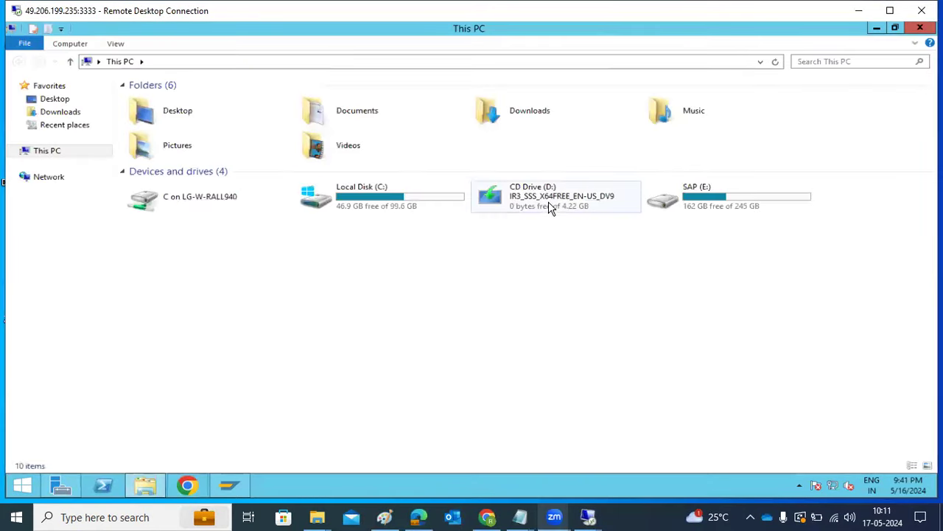
Browse the server's E:\SAPSOFTWARES\SWPM folder, then return to the SAP (E:) root.
double_click(722, 193)
left_click(176, 218)
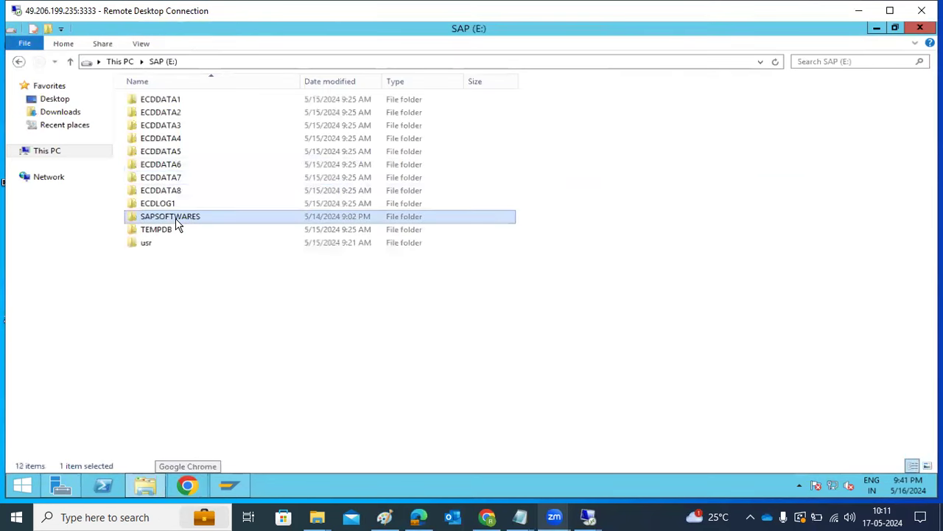
double_click(176, 218)
left_click(158, 142)
right_click(158, 142)
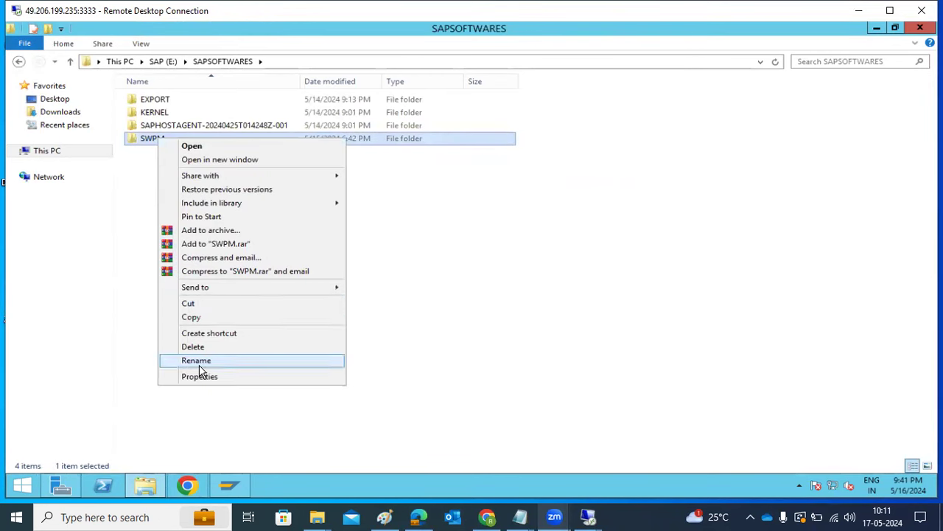
left_click(150, 63)
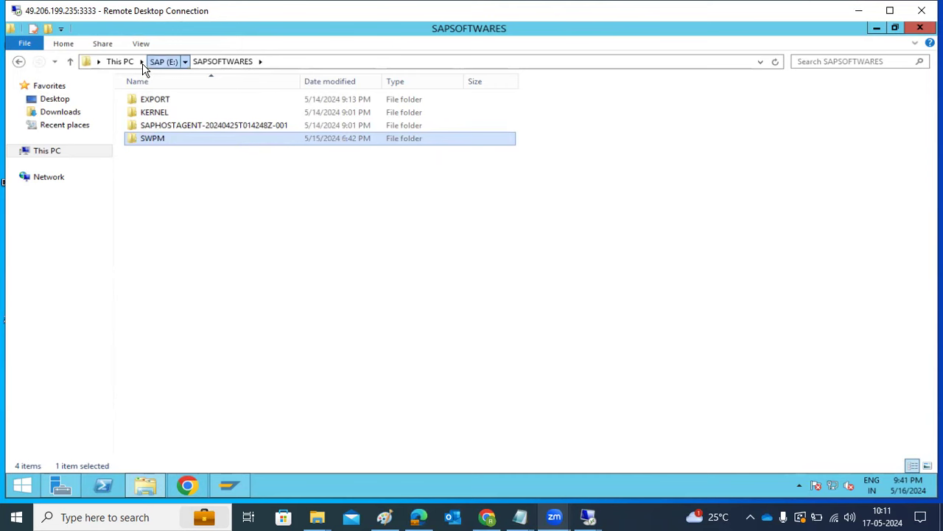
left_click(151, 63)
right_click(172, 213)
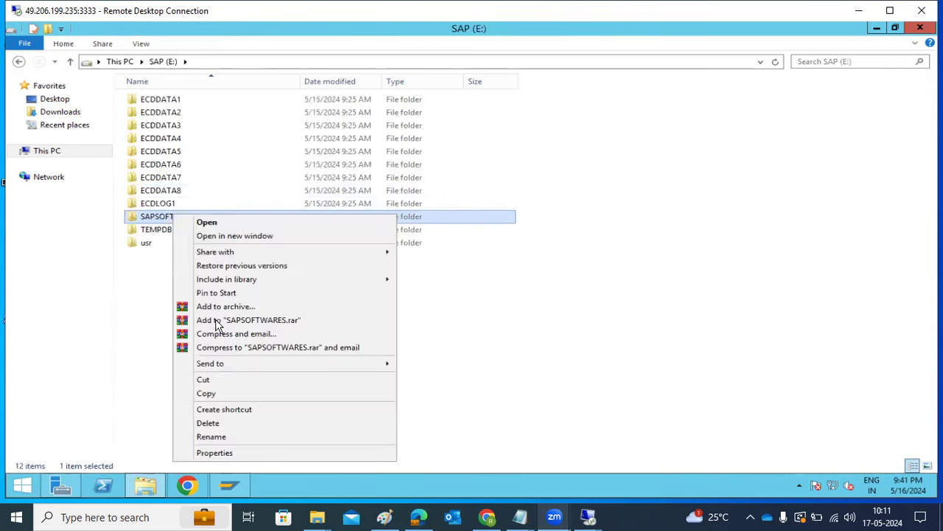
Share SAPSOFTWARES with Everyone at Read/Write, including its previously shared subfolders.
left_click(210, 453)
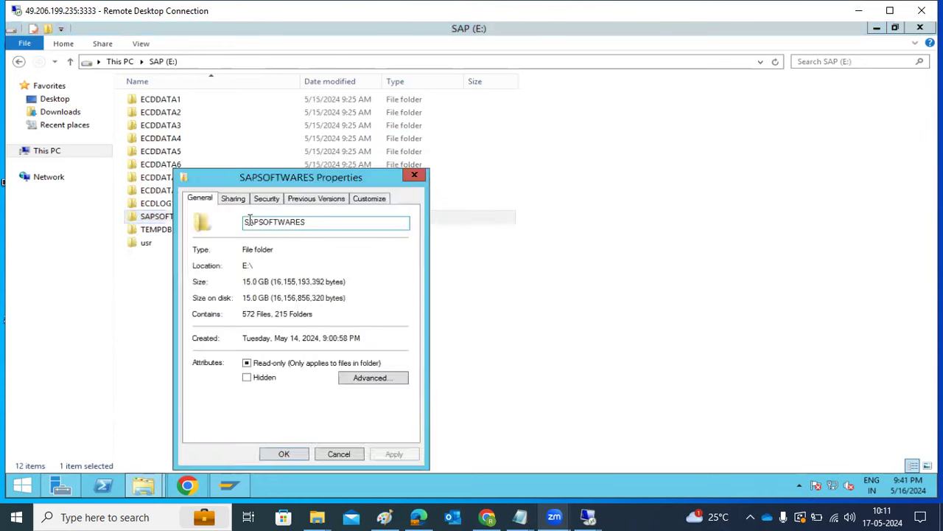
left_click(233, 198)
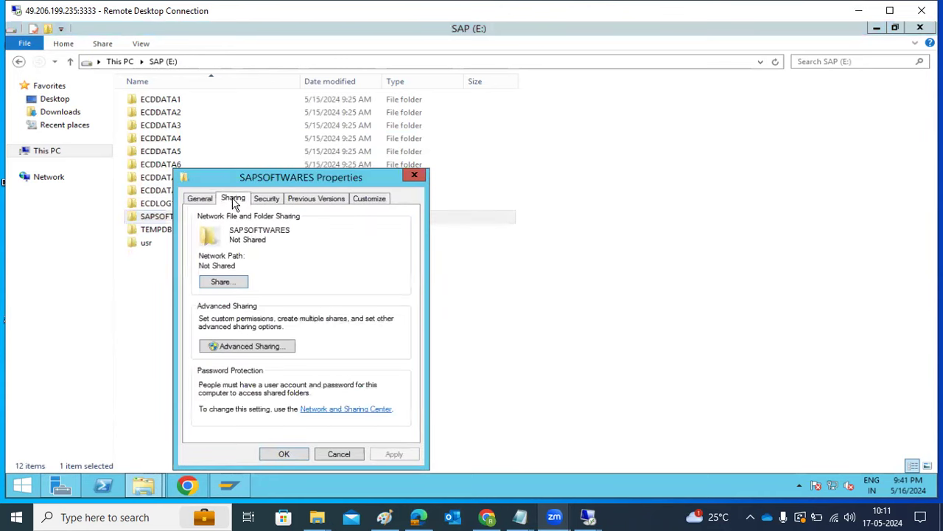
left_click(215, 283)
left_click(399, 294)
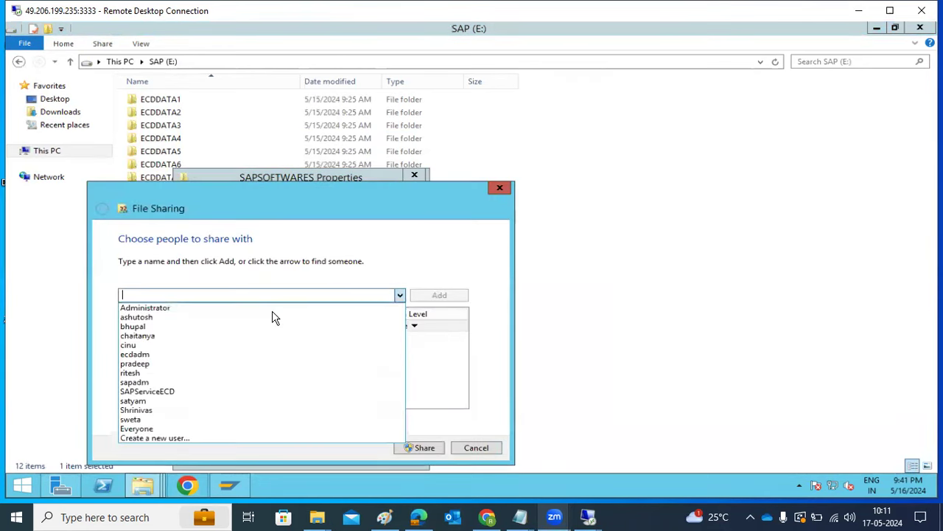
left_click(156, 428)
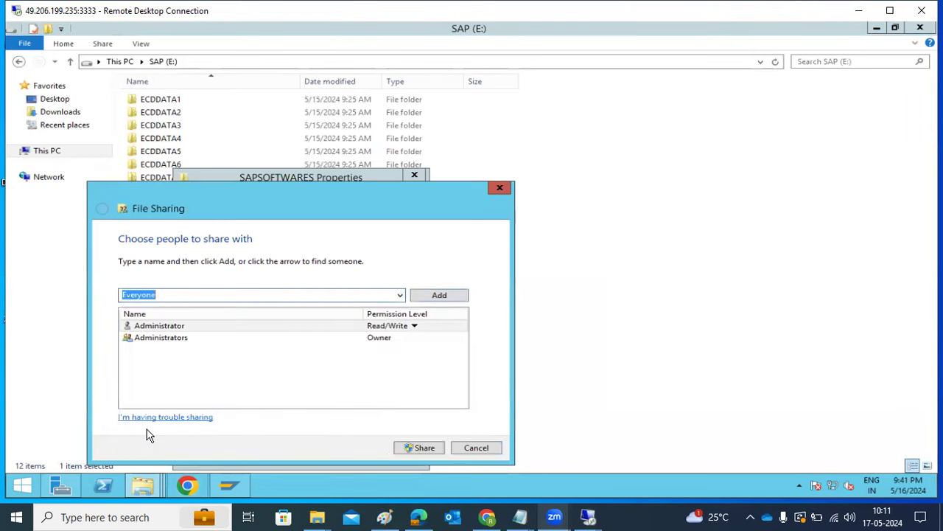
left_click(438, 295)
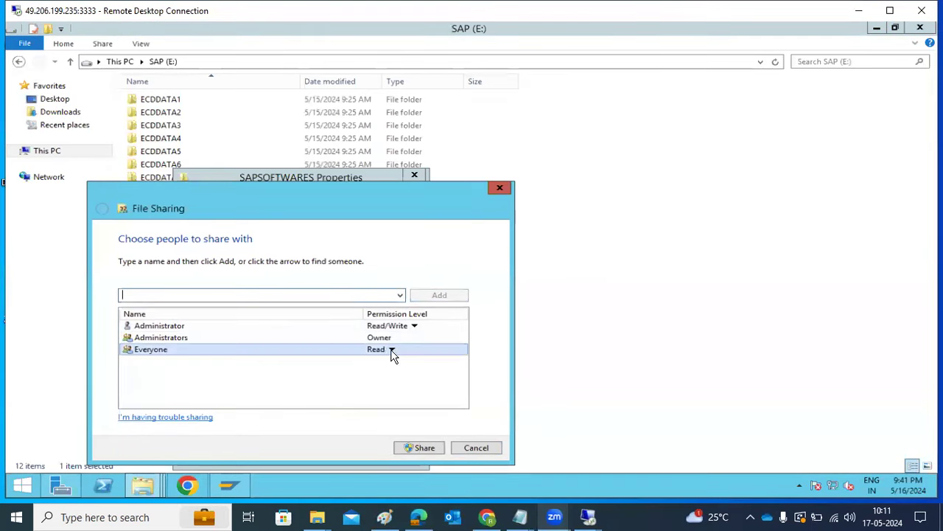
left_click(393, 352)
left_click(425, 367)
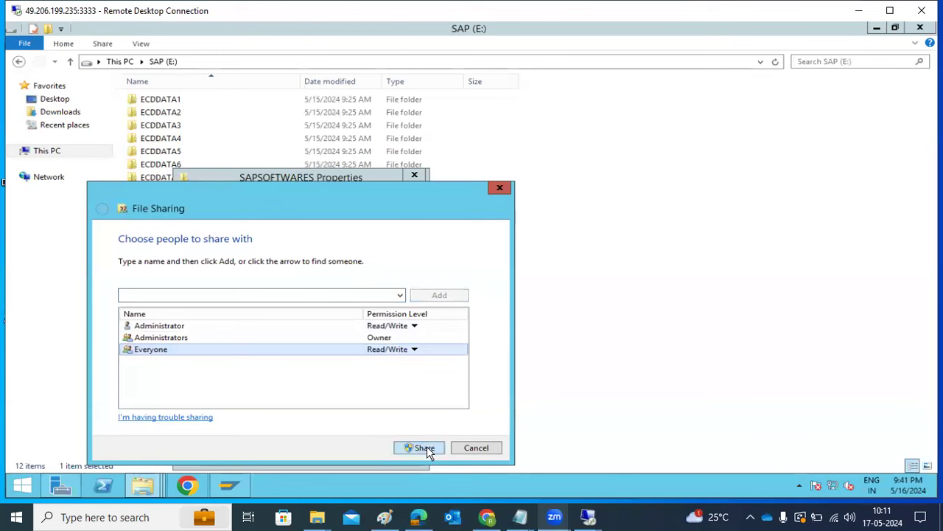
left_click(426, 448)
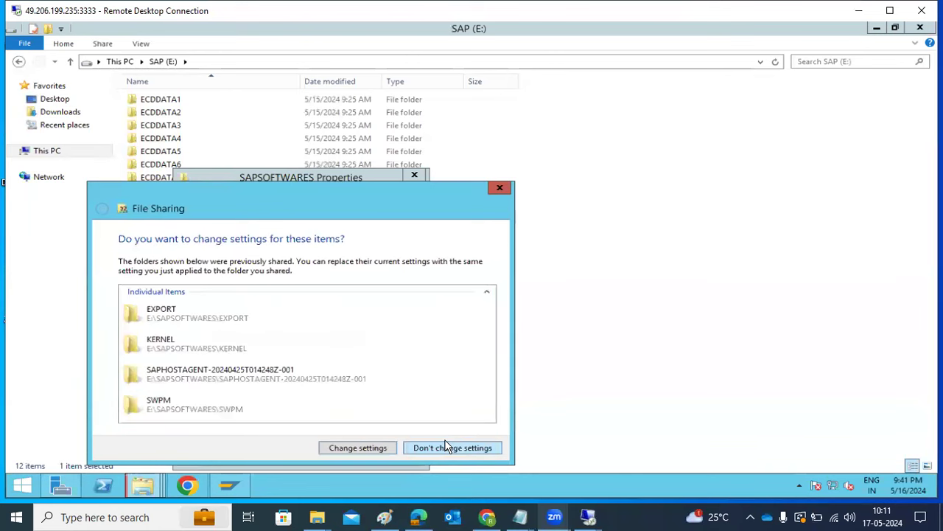
left_click(374, 445)
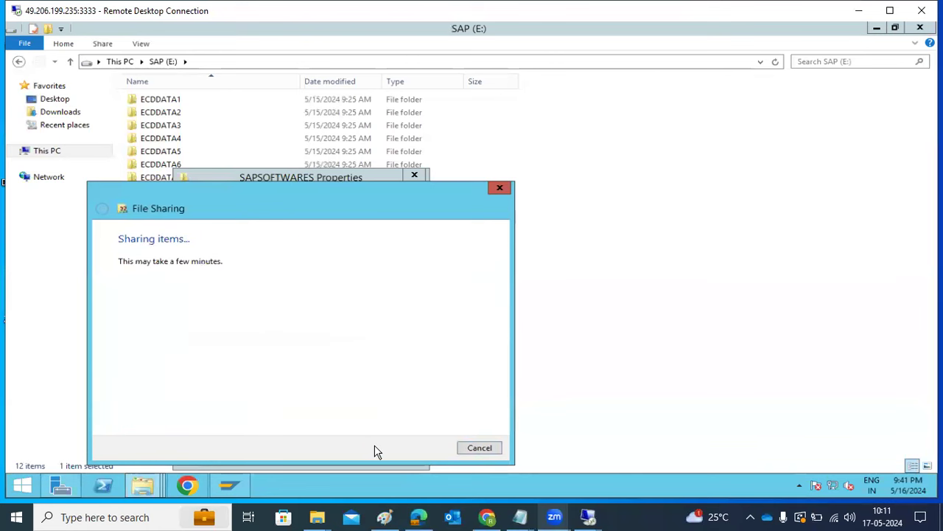
left_click(472, 449)
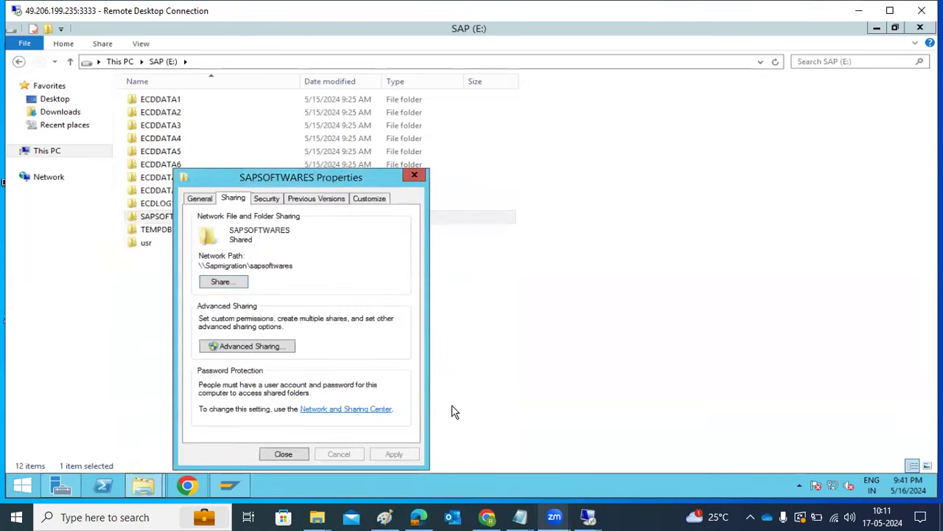
left_click(283, 451)
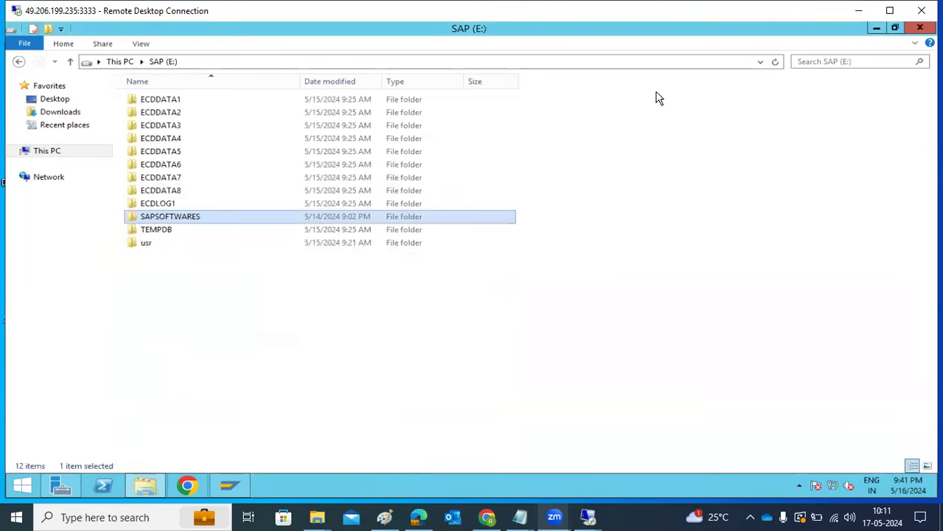
Copy the SWPM folder from \\sapmigration\SAPSOFTWARES.
left_click(919, 28)
left_click(871, 13)
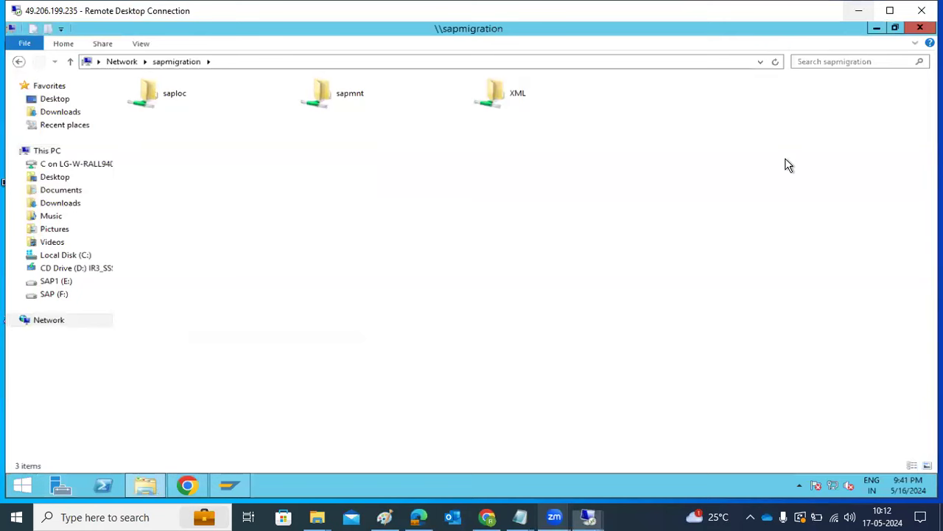
left_click(776, 63)
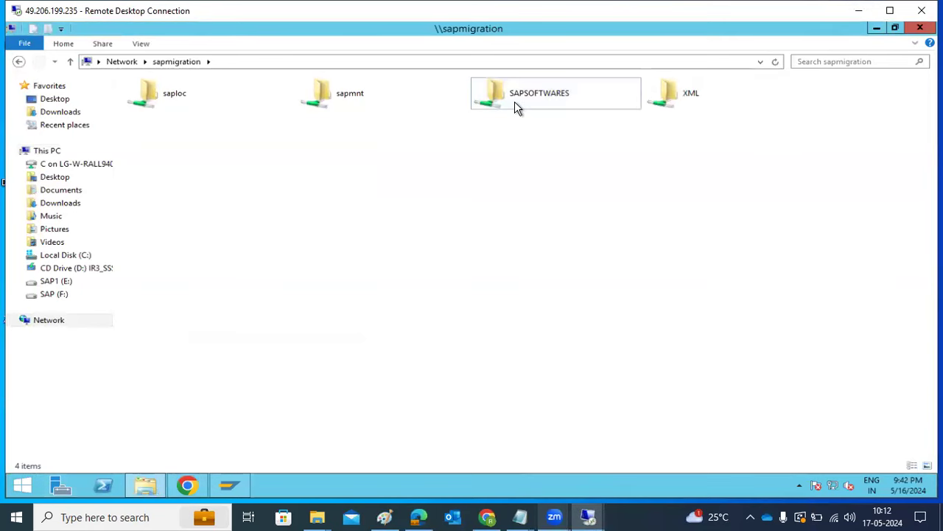
double_click(514, 103)
right_click(148, 138)
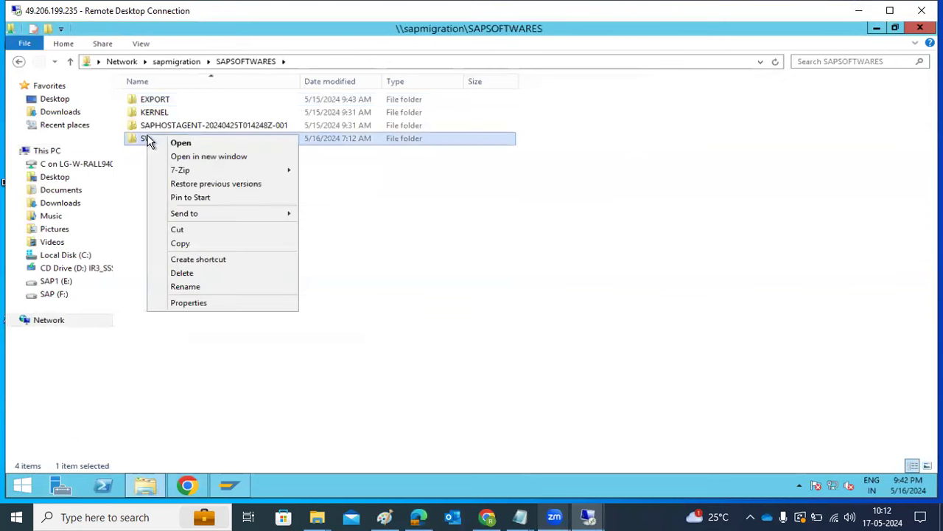
left_click(179, 244)
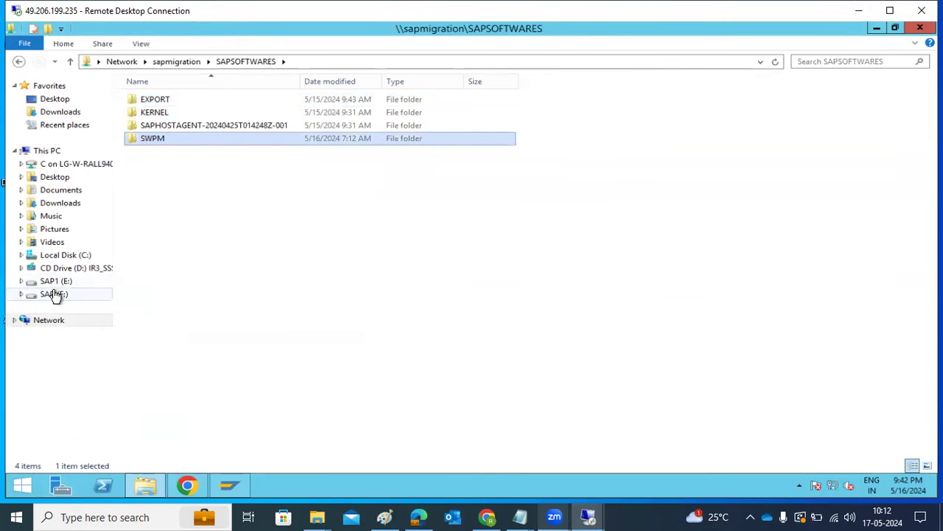
Paste SWPM into the local E:\SAPSOFTWARES folder.
left_click(55, 294)
left_click(54, 285)
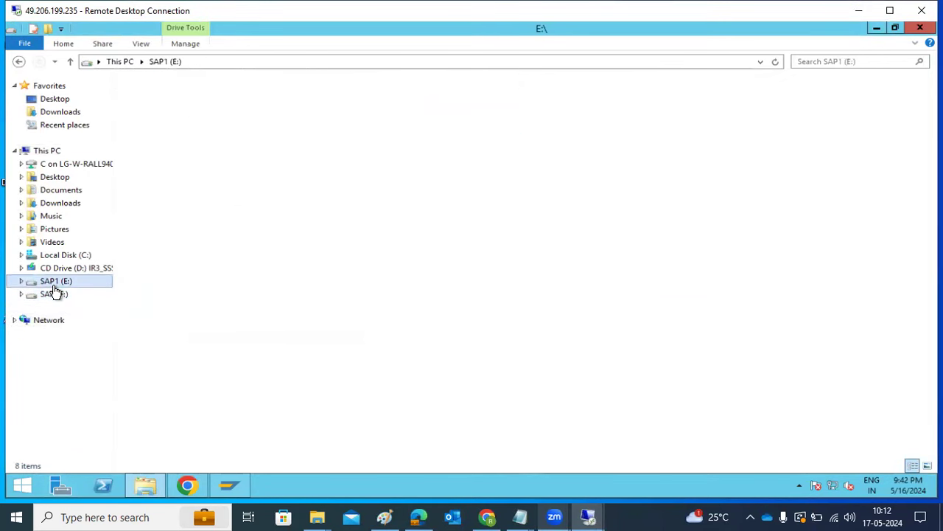
double_click(155, 321)
right_click(220, 270)
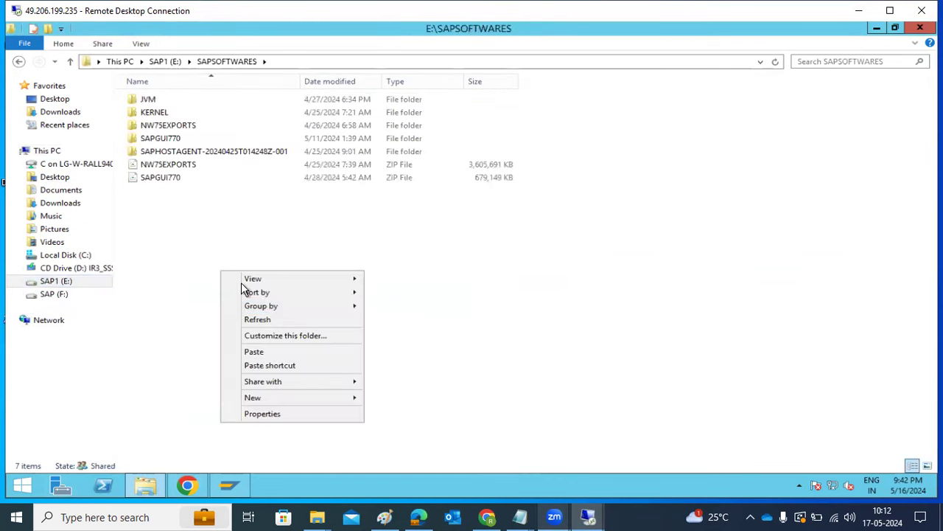
left_click(255, 352)
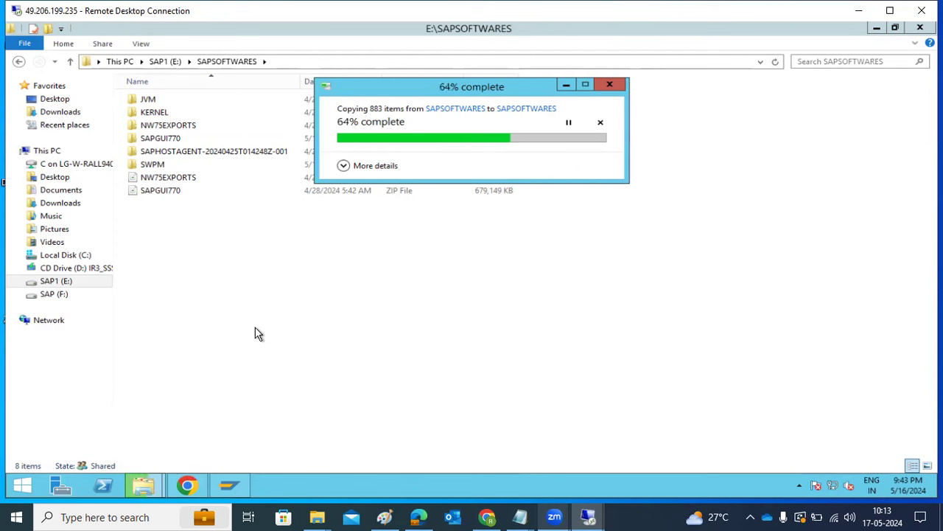
Write 'SYSTEM COPY -', 'SWPM EXPORT' and 'SWPM IMPORT' on separate lines in Paint.
left_click(383, 516)
type("SWPM")
key("ctrl+a")
type("SYSTEM COPY -")
key("Return")
key("Return")
type("SWPM EXPORT")
key("Return")
type("SWPM IMPORT -")
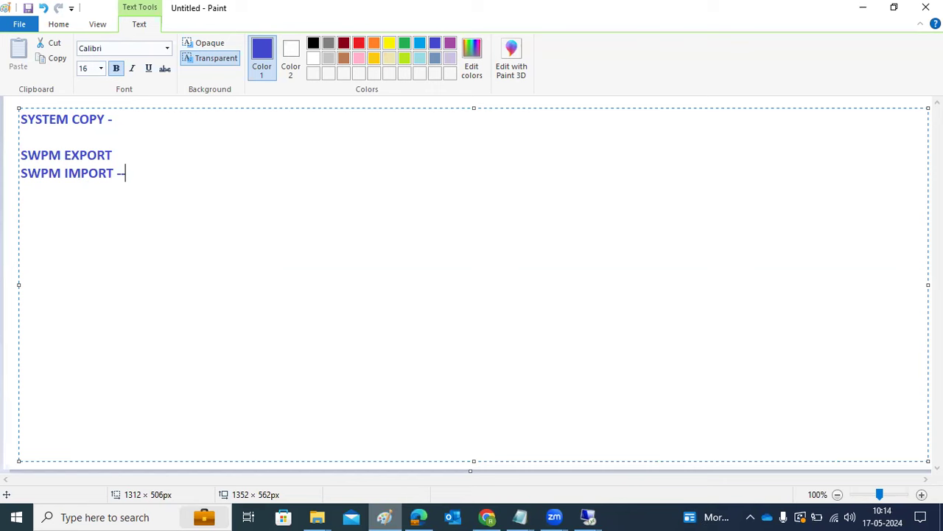
key("BackSpace")
key("BackSpace")
left_click(588, 516)
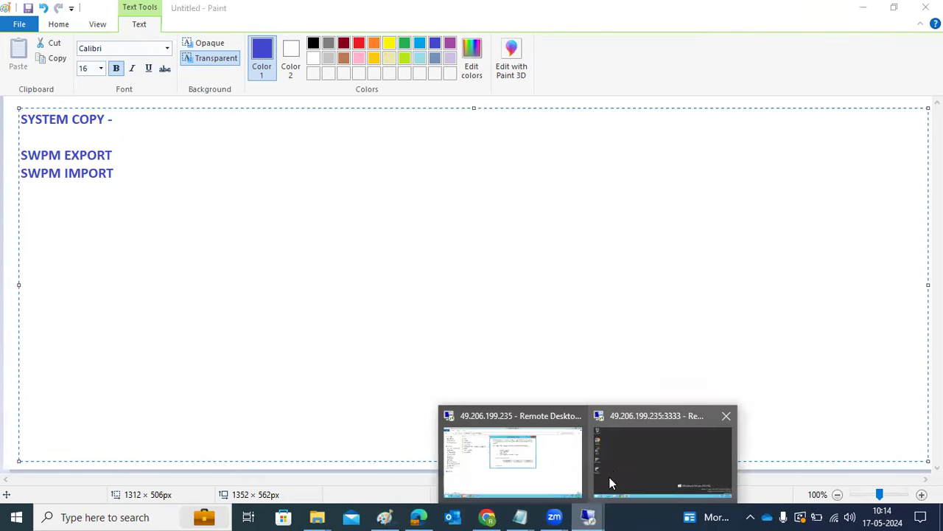
Retry the interrupted SWPM copy, then open E:\SAPSOFTWARES\SWPM and select sapinst.
left_click(514, 427)
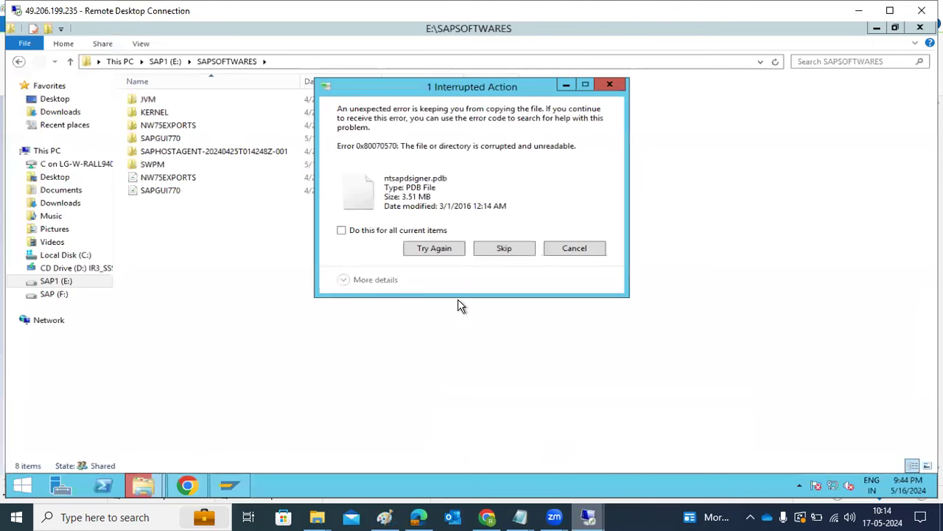
left_click(444, 252)
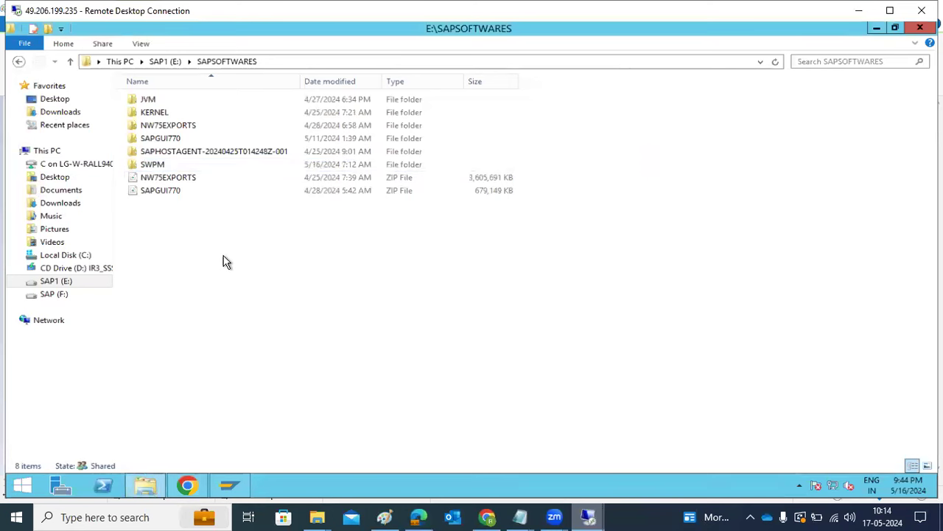
double_click(154, 167)
scroll(156, 324, "down", 6)
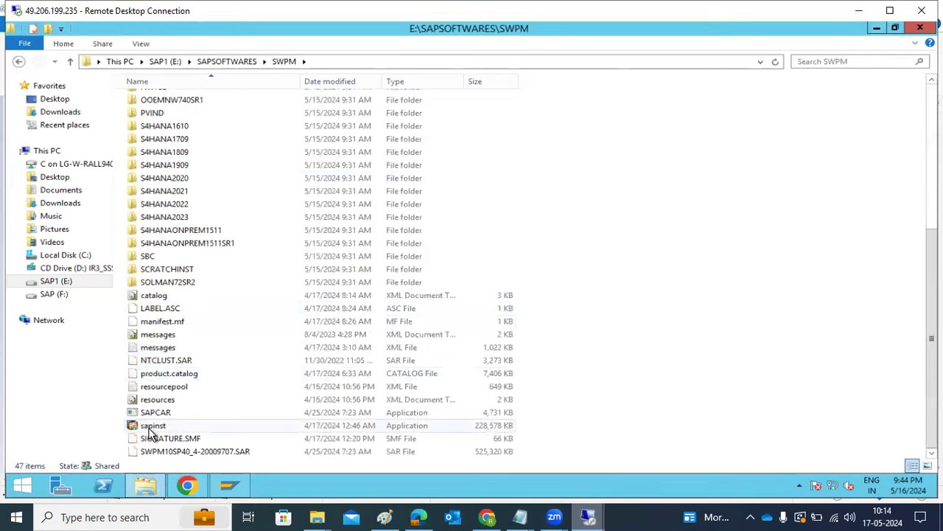
left_click(151, 429)
left_click(153, 429)
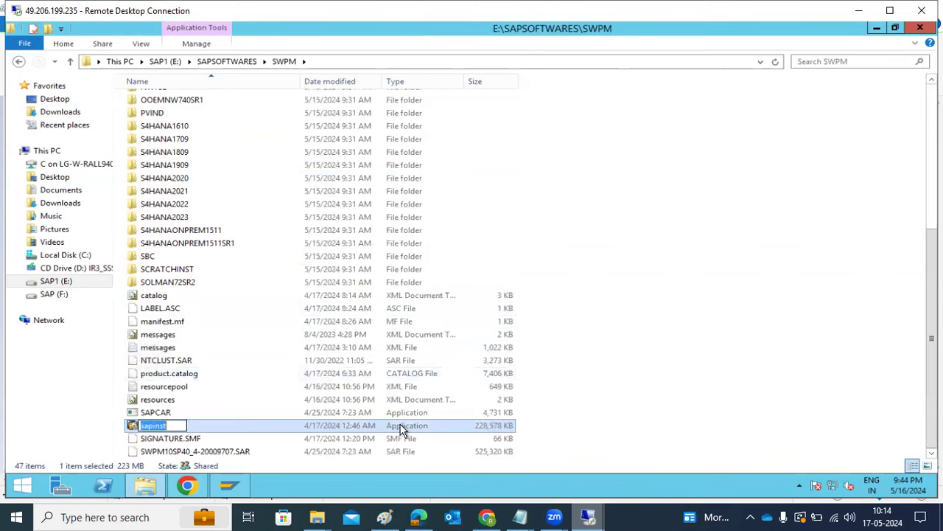
left_click(618, 350)
left_click(156, 426)
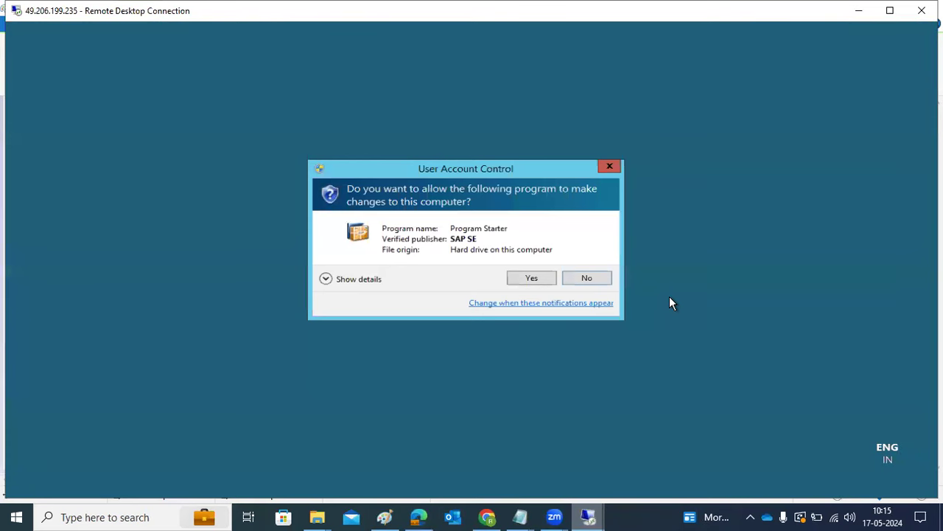
Approve the User Account Control prompt so SAP's Program Starter runs sapinst.
left_click(523, 286)
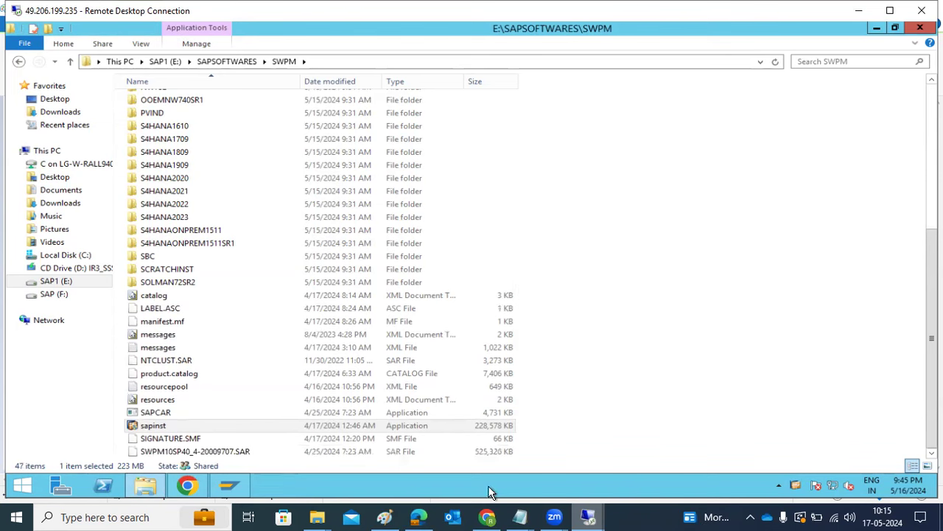
Minimize File Explorer and refresh the server desktop twice.
left_click(151, 485)
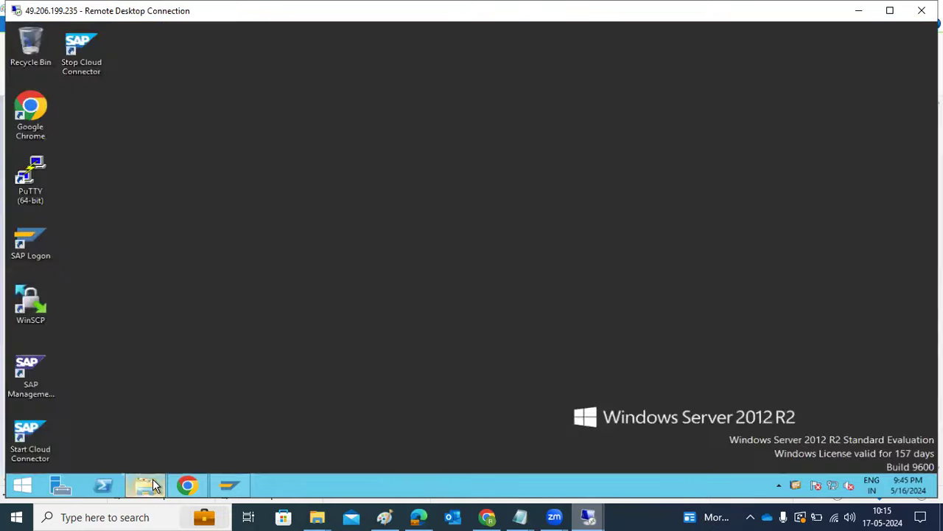
right_click(343, 301)
left_click(376, 337)
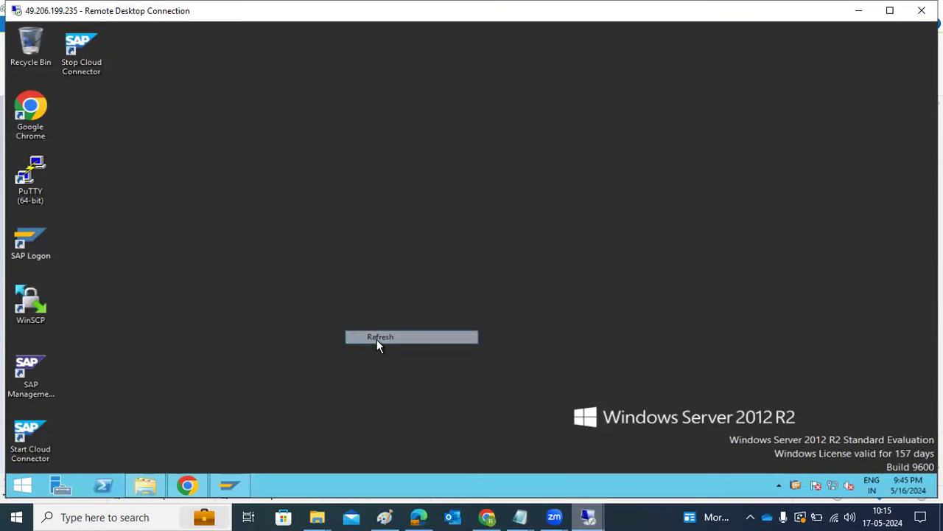
right_click(367, 228)
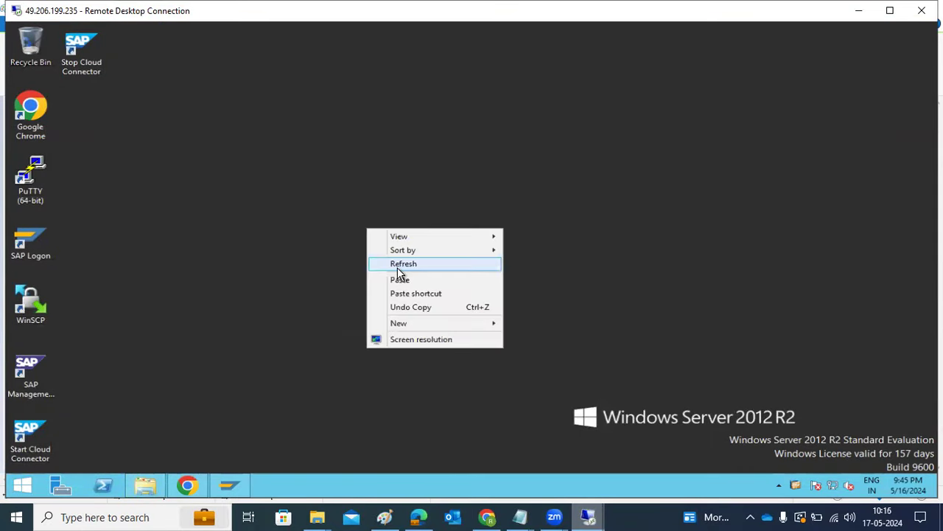
left_click(398, 268)
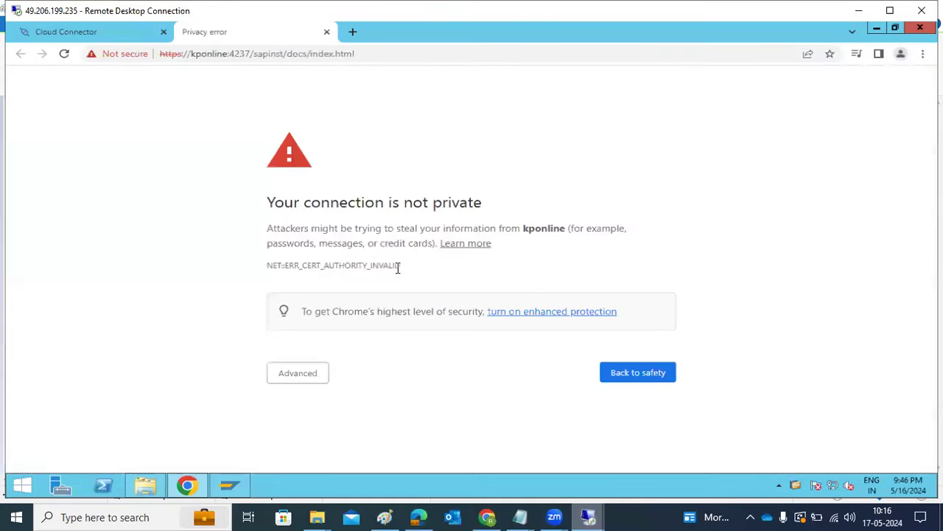
Bypass the kponline certificate warning and sign in with the installer username and password.
left_click(316, 378)
scroll(391, 383, "down", 1)
left_click(326, 436)
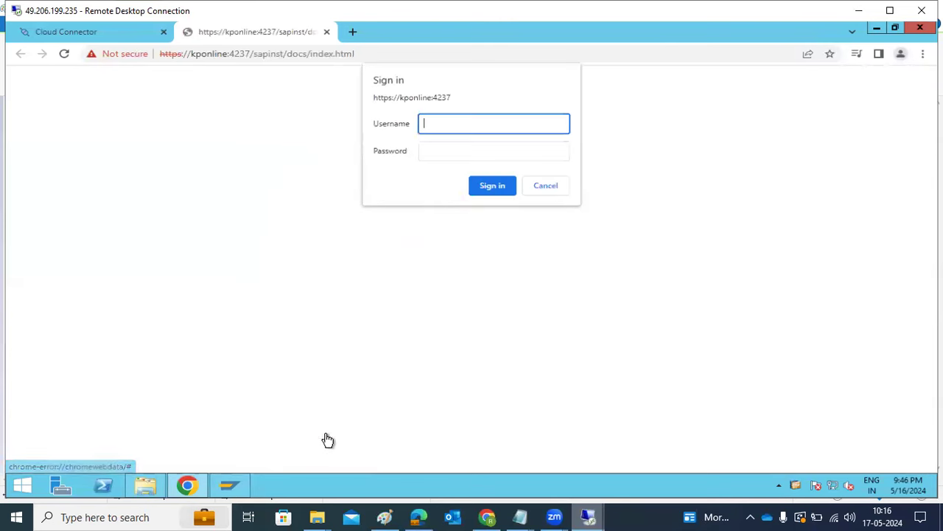
type("basis")
type("******")
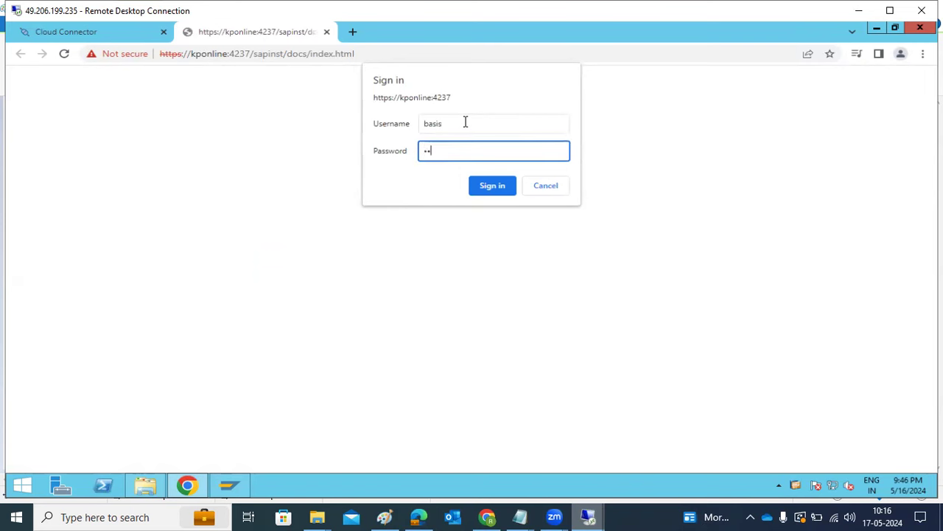
key("ctrl+a")
type("*******")
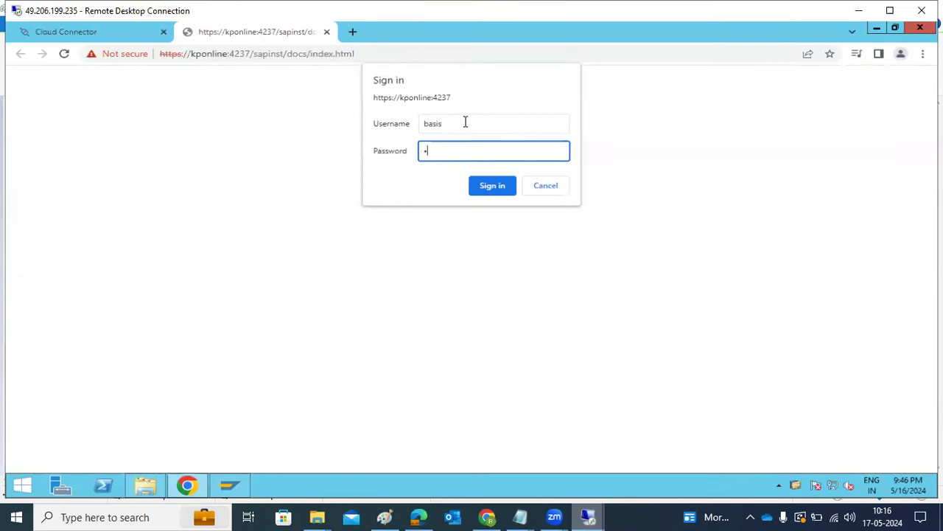
key("Return")
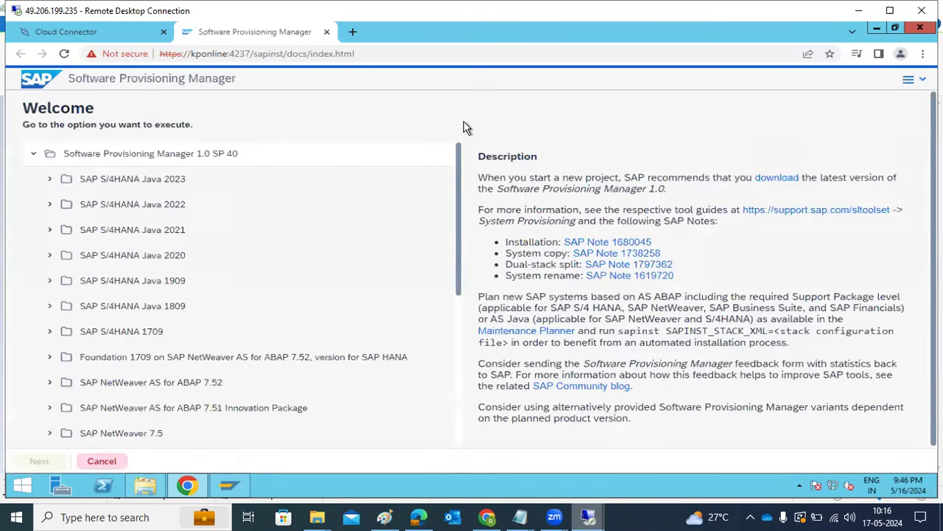
Expand SAP NetWeaver 7.5, then MS SQL Server, then its System Copy options.
scroll(87, 372, "down", 1)
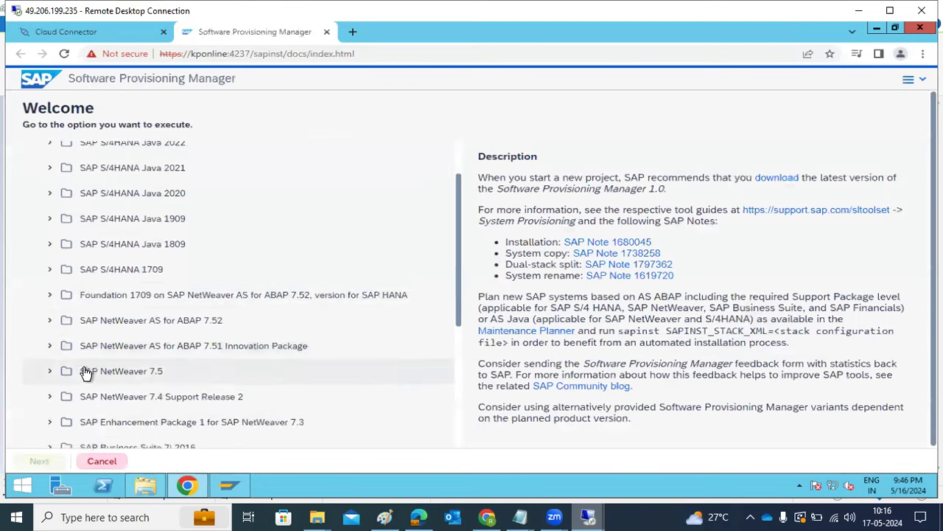
scroll(87, 372, "down", 2)
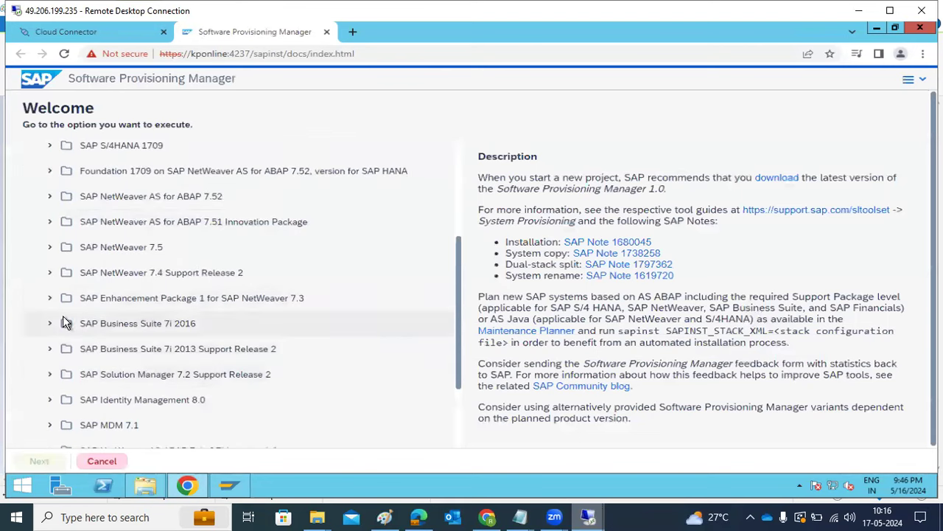
left_click(50, 250)
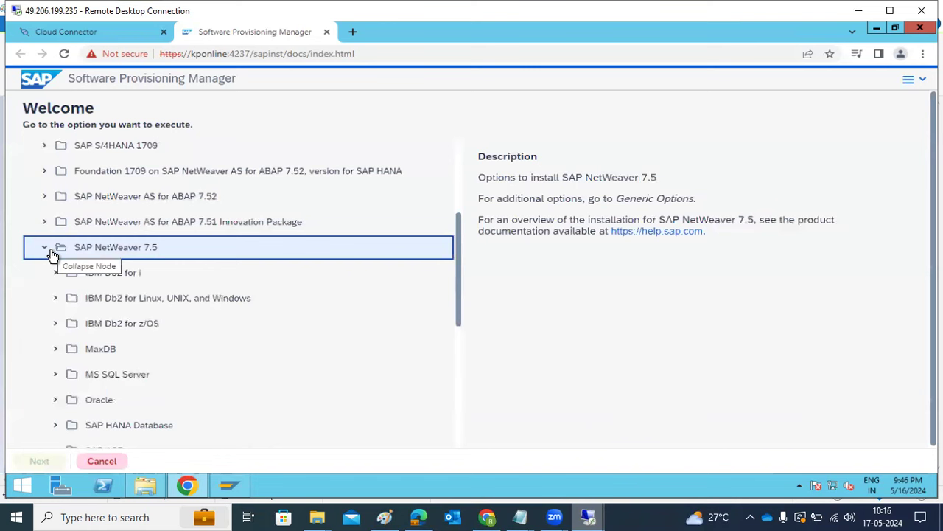
left_click(59, 378)
scroll(122, 383, "down", 2)
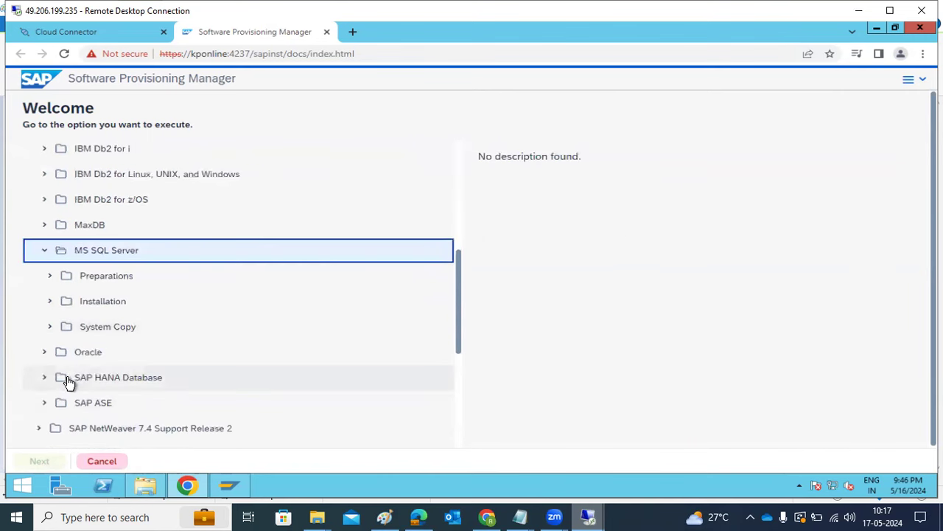
left_click(48, 327)
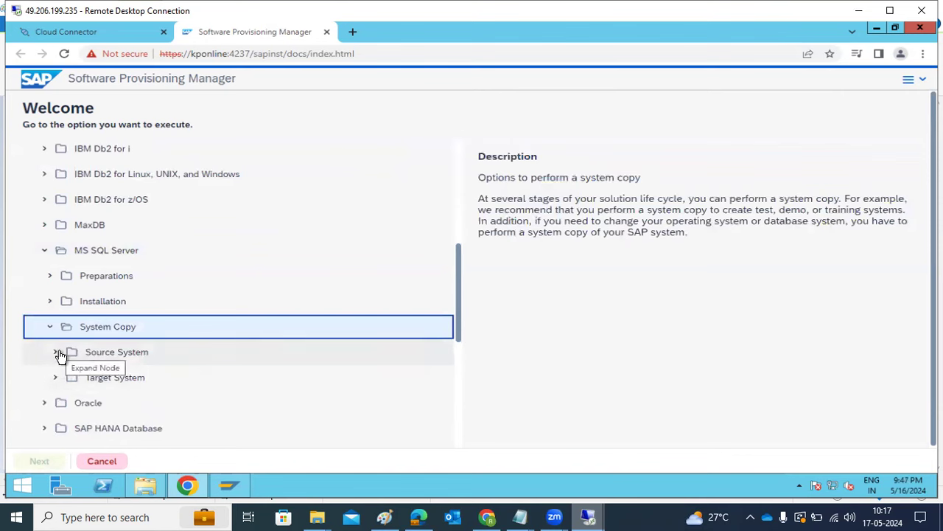
Expand Target System > Standard System > Based on AS ABAP and choose Standard System.
left_click(56, 380)
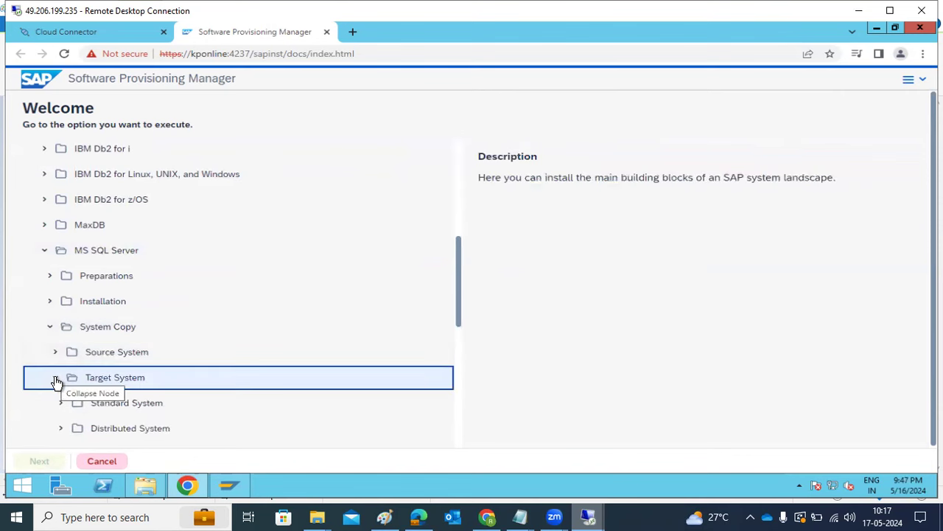
scroll(57, 381, "down", 2)
left_click(62, 284)
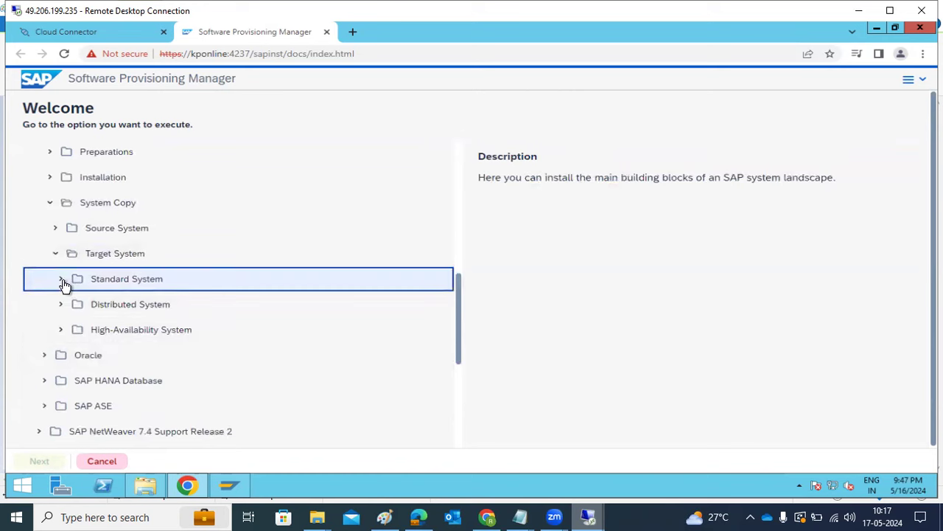
left_click(54, 306)
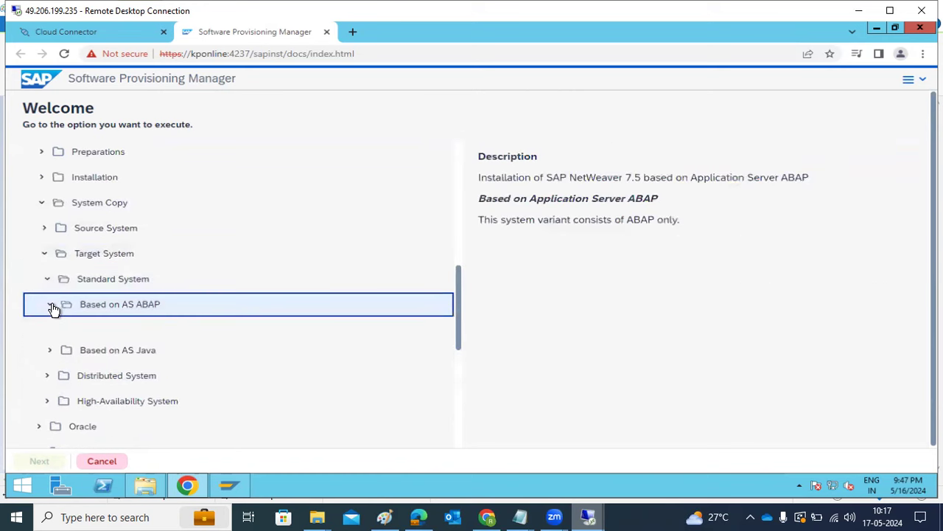
left_click(53, 307)
left_click(246, 334)
scroll(322, 329, "up", 4)
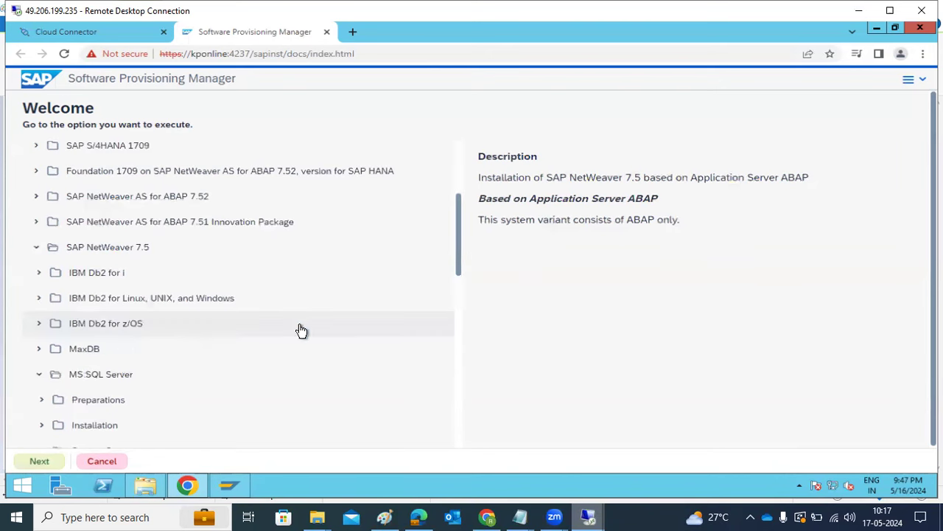
scroll(119, 341, "down", 3)
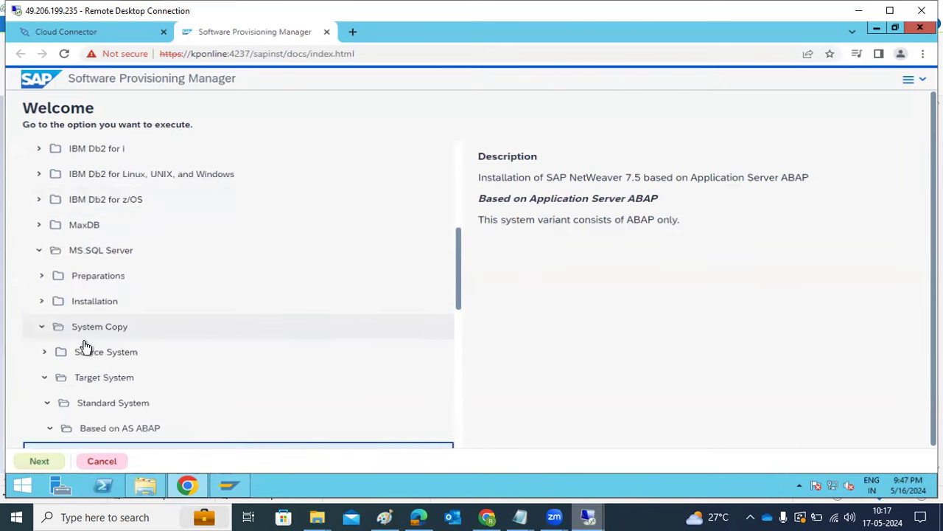
scroll(90, 354, "down", 3)
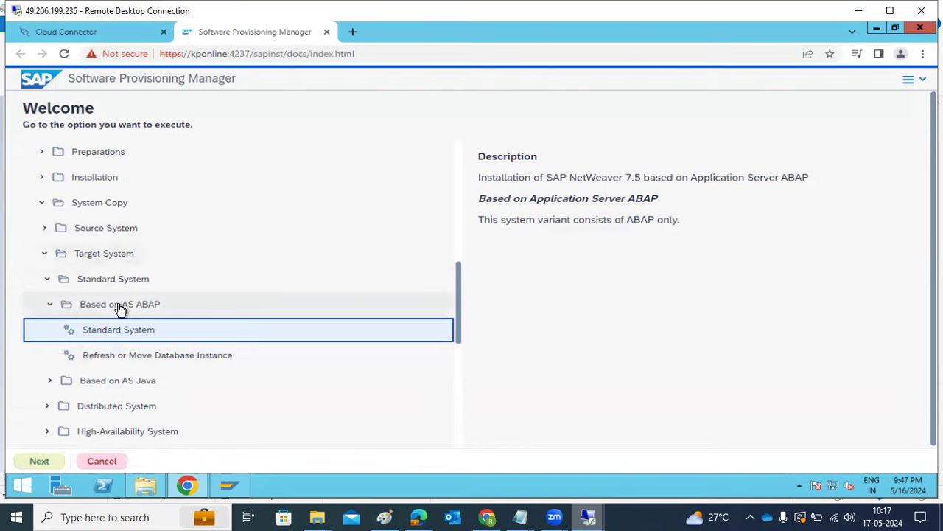
Launch the Standard System target-copy wizard and let it reach Parameter Settings in Typical mode.
double_click(109, 337)
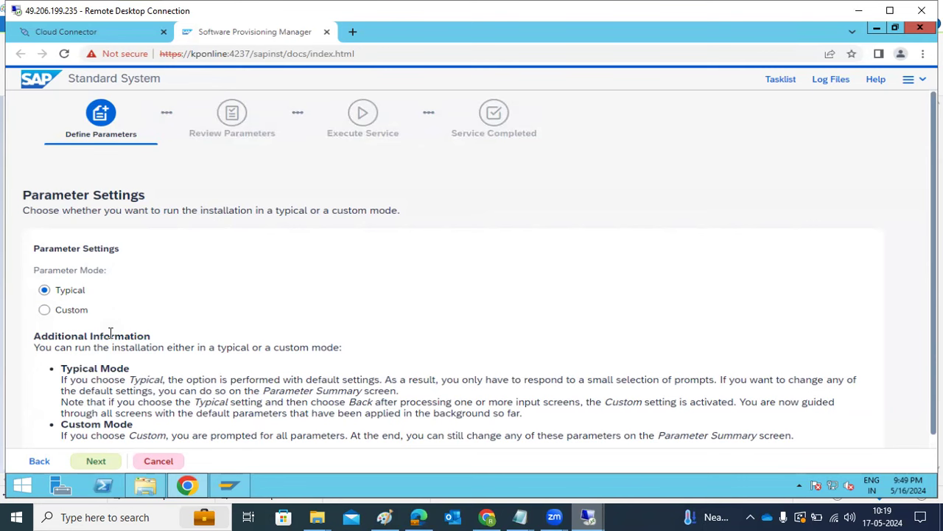
Accept Typical mode, then bring up SAP Logon 770 and select the SAP NP1 connection.
left_click(95, 461)
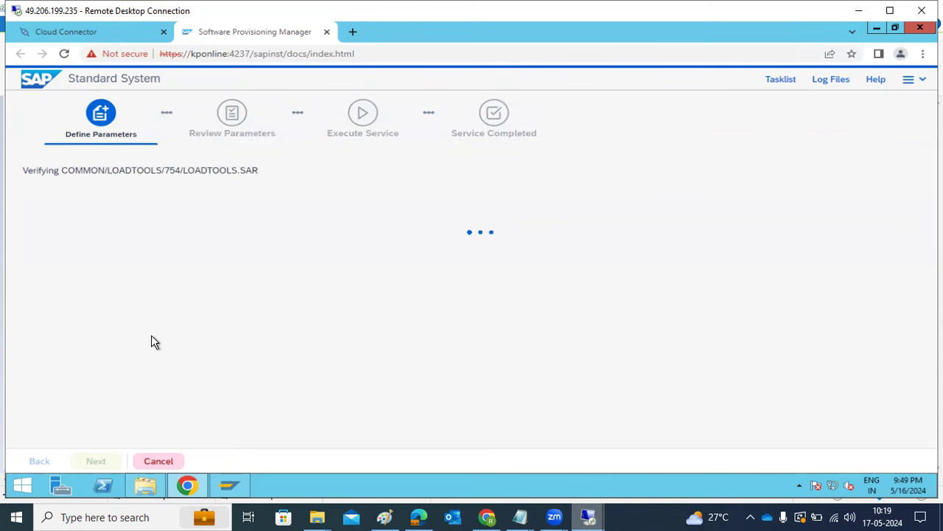
left_click(229, 484)
left_click(293, 239)
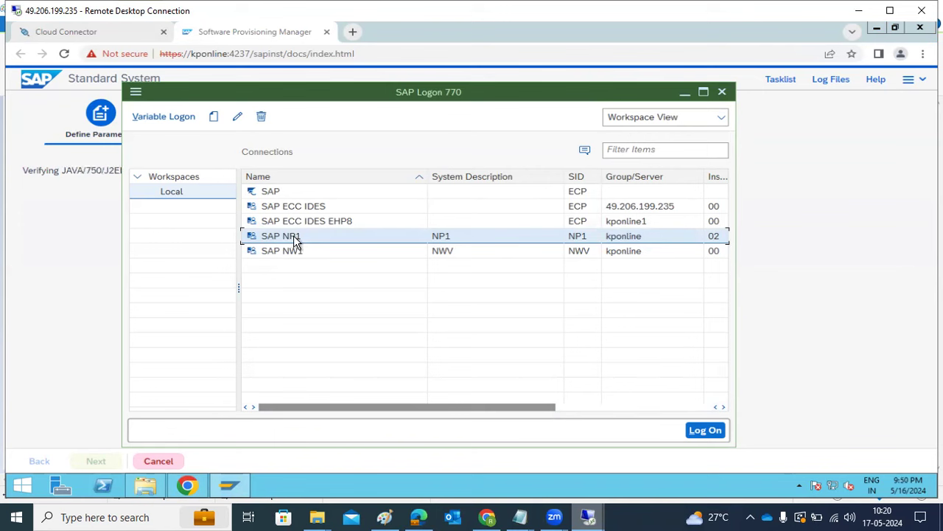
Start and close Task Manager from the taskbar, then minimize SAP Logon to reveal the wizard.
right_click(537, 482)
left_click(566, 445)
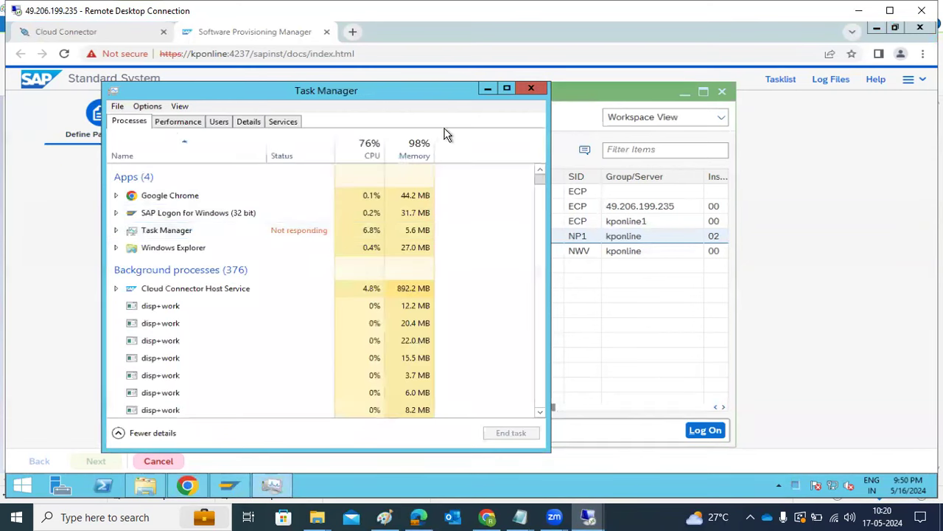
left_click(526, 88)
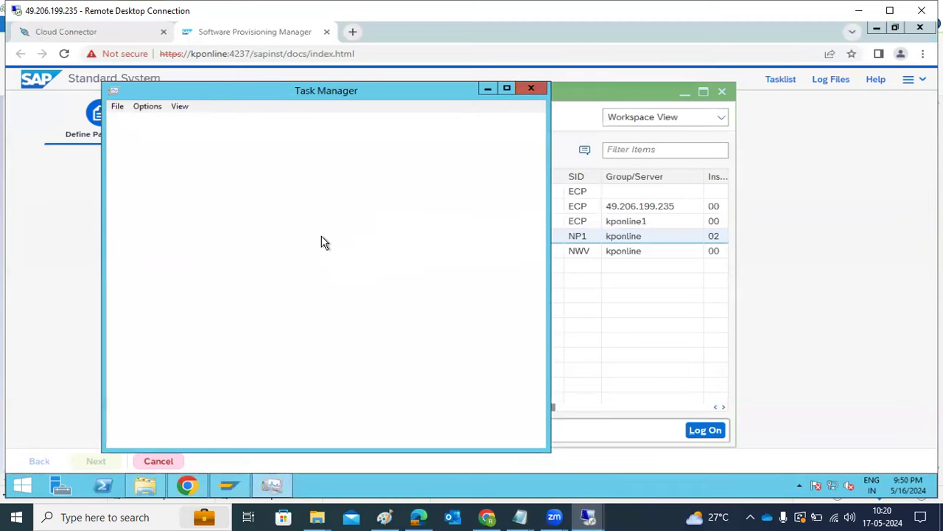
left_click(69, 249)
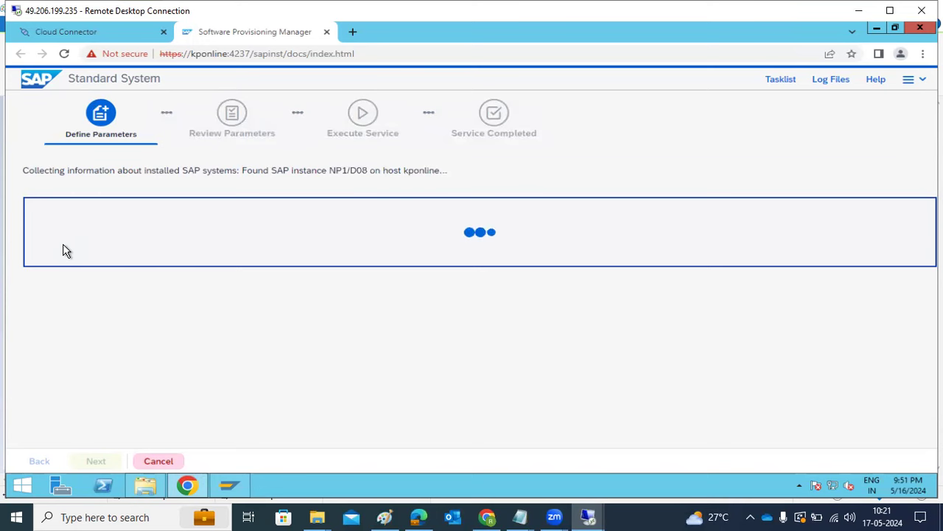
Bring the Paint notes to the front while SWPM scans installed systems and finds NP1/D08.
left_click(385, 514)
Draw a new text box right of the SYSTEM COPY notes, then return to the SWPM wizard.
left_click(17, 209)
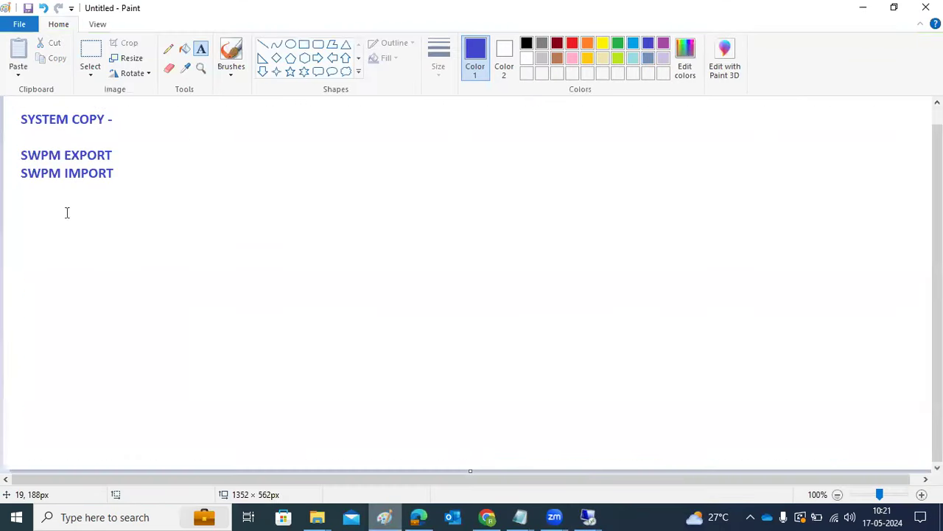
mouse_move(171, 115)
left_mouse_down()
mouse_move(211, 177)
mouse_move(737, 464)
mouse_move(827, 434)
mouse_move(872, 436)
left_mouse_up()
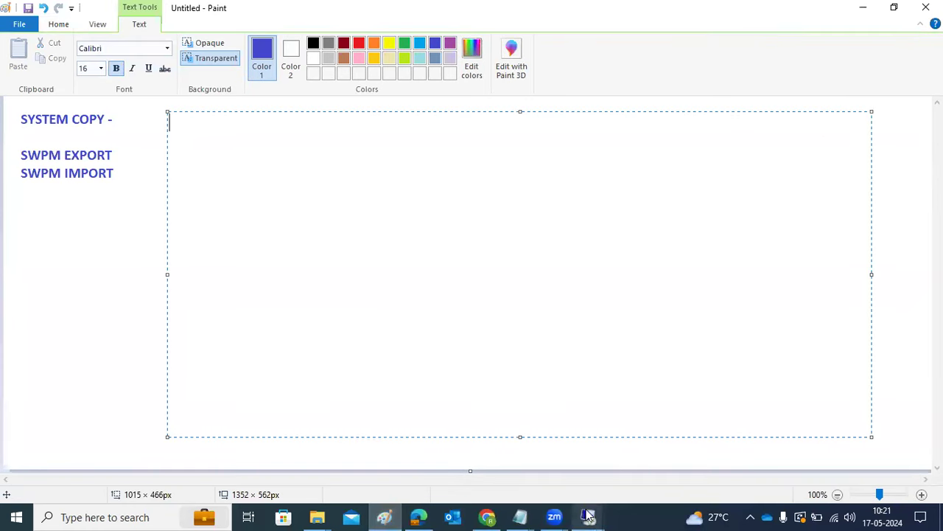
mouse_move(588, 516)
left_click(533, 449)
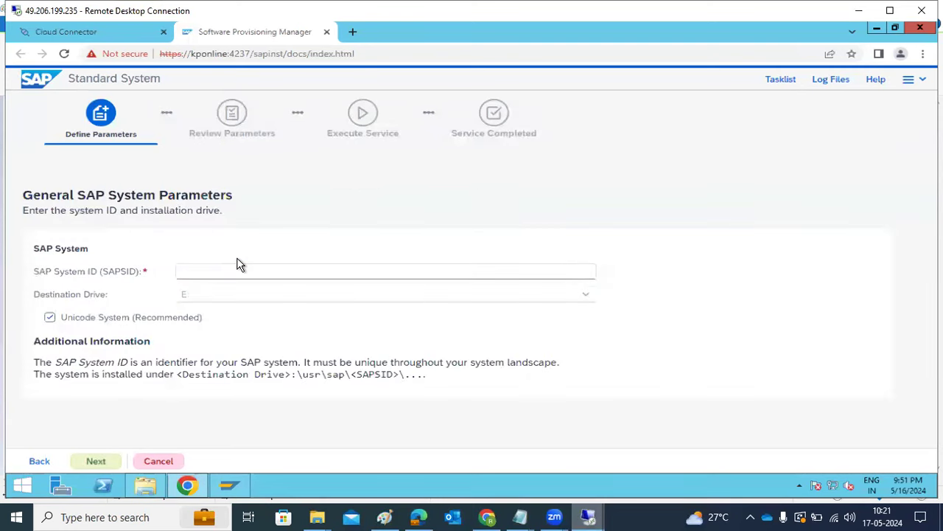
left_click(231, 268)
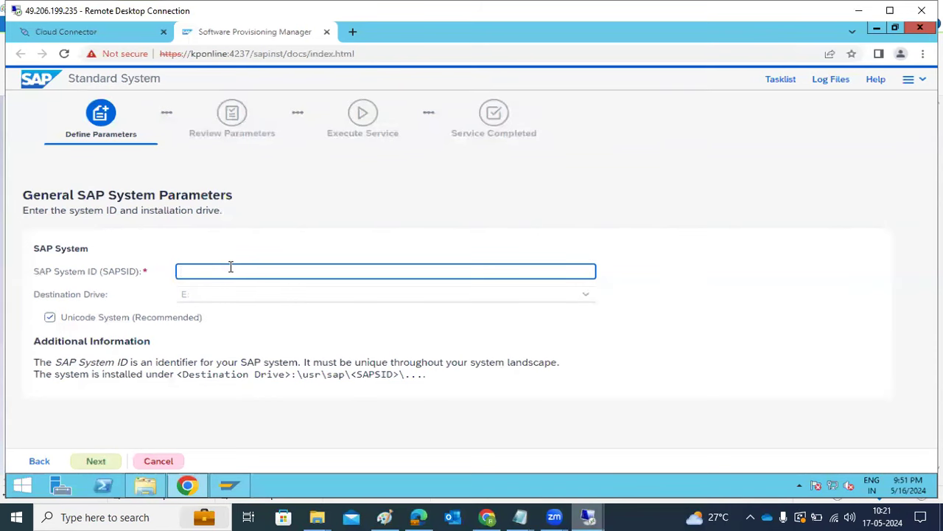
Write 'PRE_STEP' with items '1)OS', '2)SPACE SHOULD BE' and '3)SOFTWARES' in the text box.
left_click(384, 516)
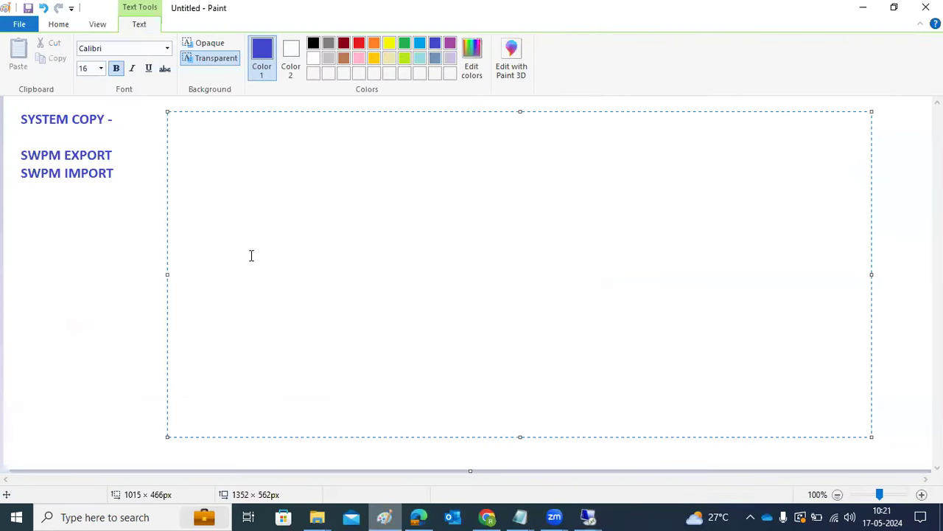
type("PRE_STEP")
key("Return")
key("Return")
type("1)")
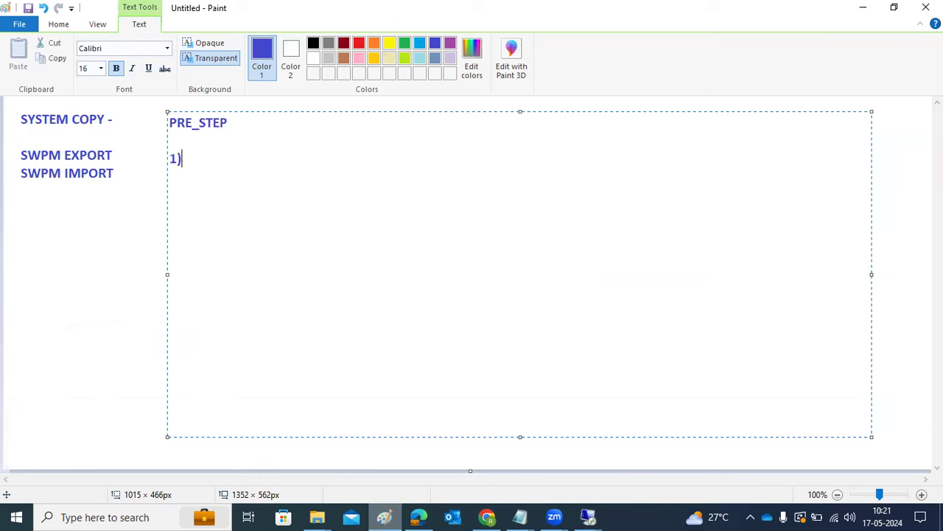
type("WINDOW")
key("BackSpace")
key("BackSpace")
key("BackSpace")
key("BackSpace")
key("BackSpace")
key("BackSpace")
type("OS")
key("Return")
type("2)SPACE SHOULD BE")
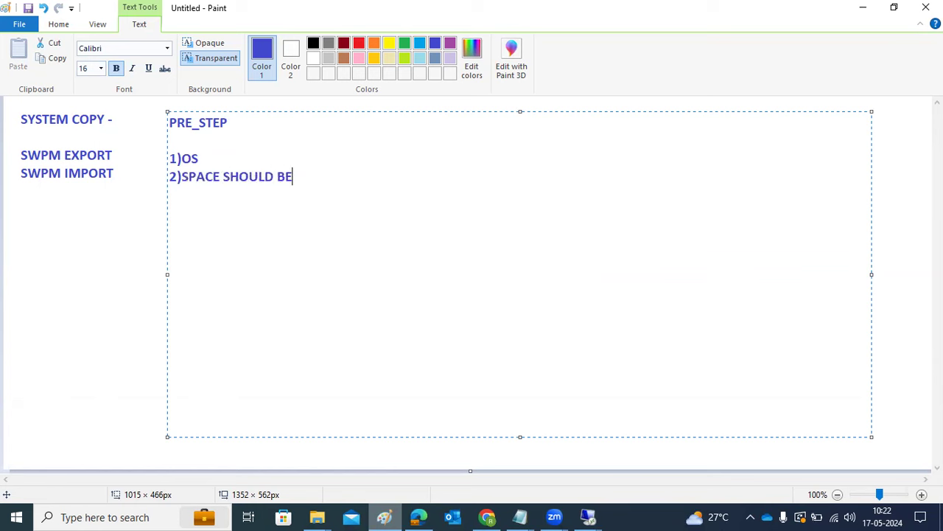
key("Return")
type("3)SOFTWARES")
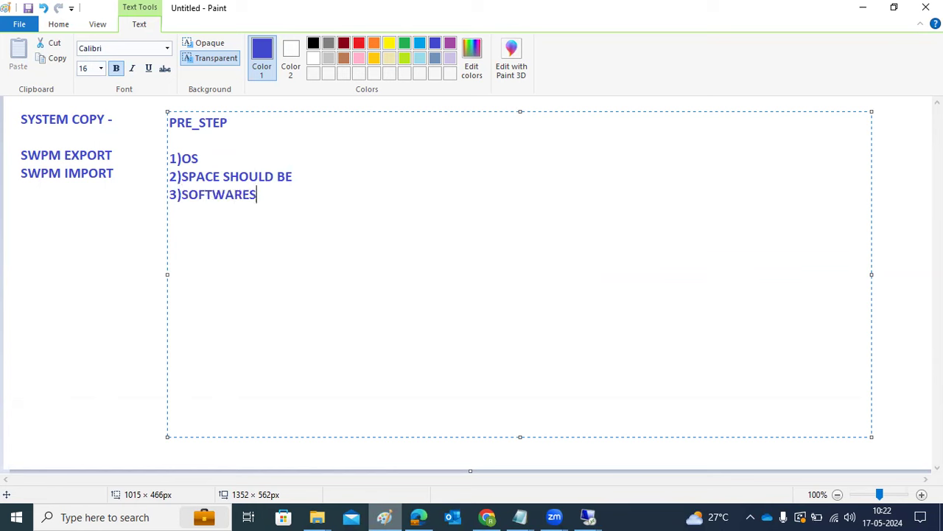
Add '4)DB should be installed' and '5)SWPM export dump (which you exported from source system)'.
key("Return")
type("4)DB should ")
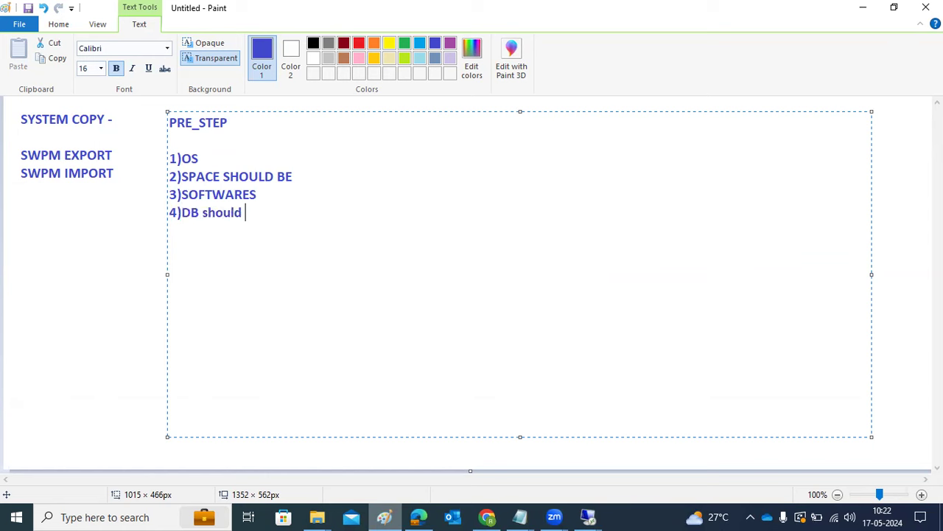
type("be installed")
key("Return")
type("5)")
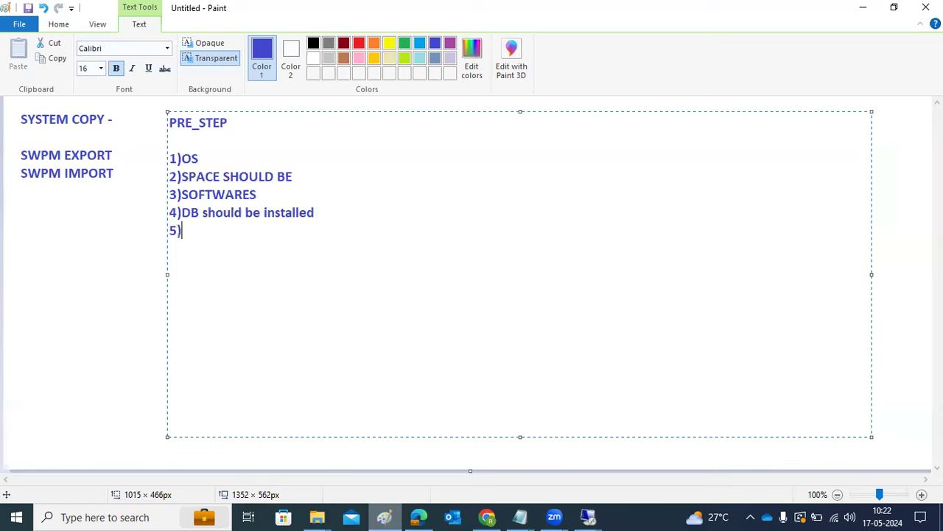
type("SWPM expor")
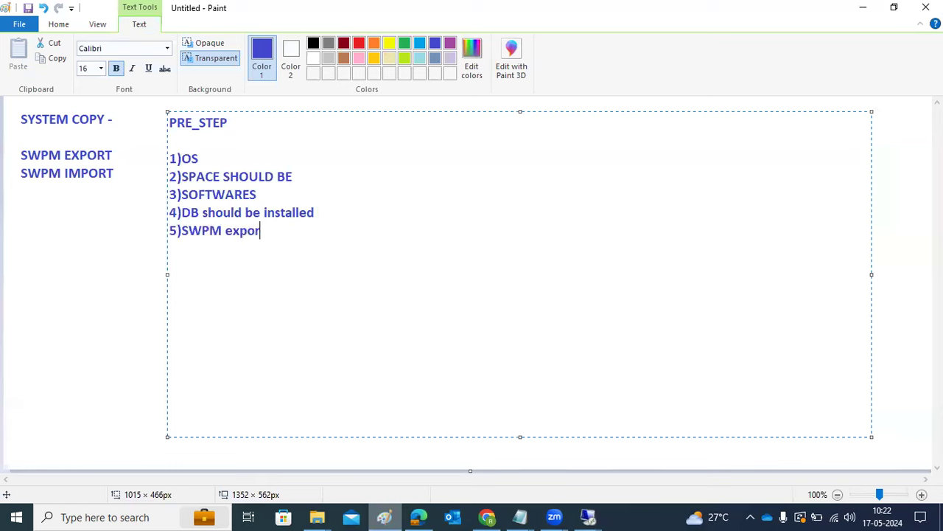
type("t dump (which you exports")
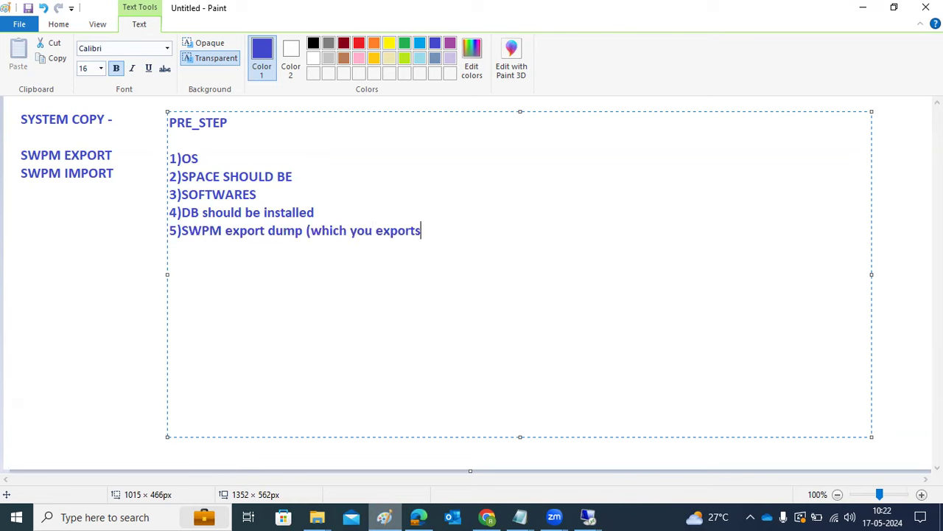
key("BackSpace")
type("ed from source")
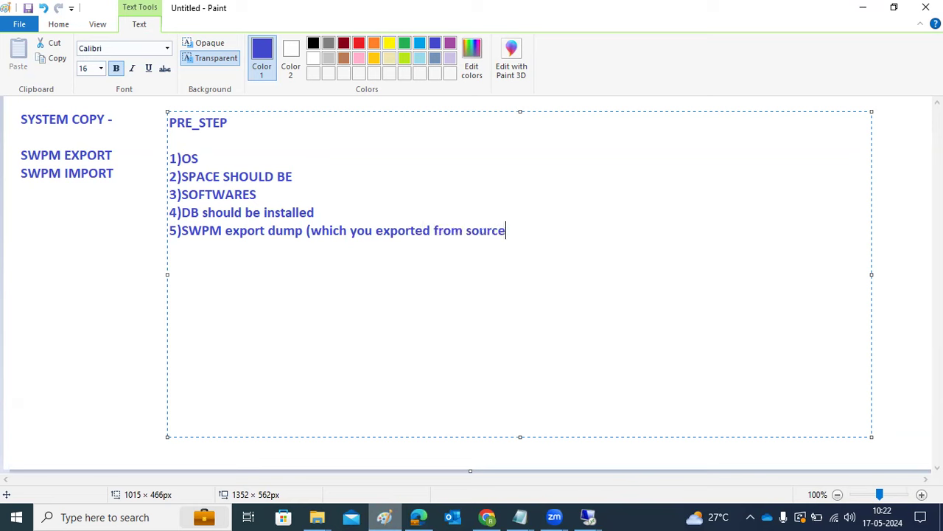
type(" system)")
key("Return")
left_click(282, 195)
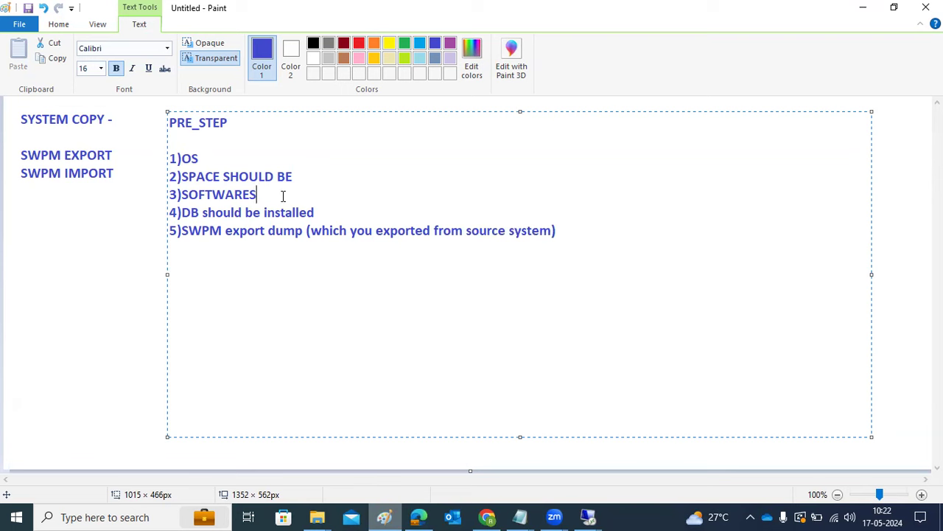
left_click(588, 516)
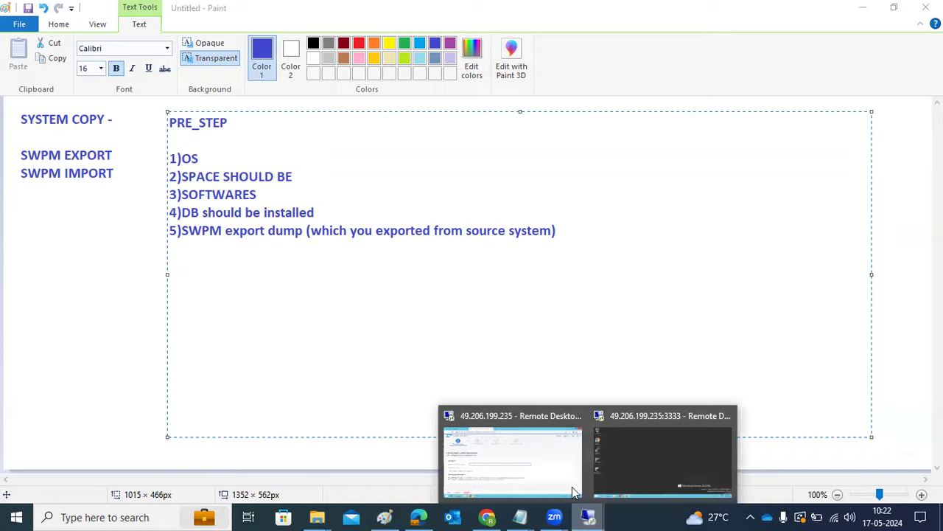
Set the SAP System ID to NQ1, continue, and untick Set FQDN for SAP system.
left_click(572, 486)
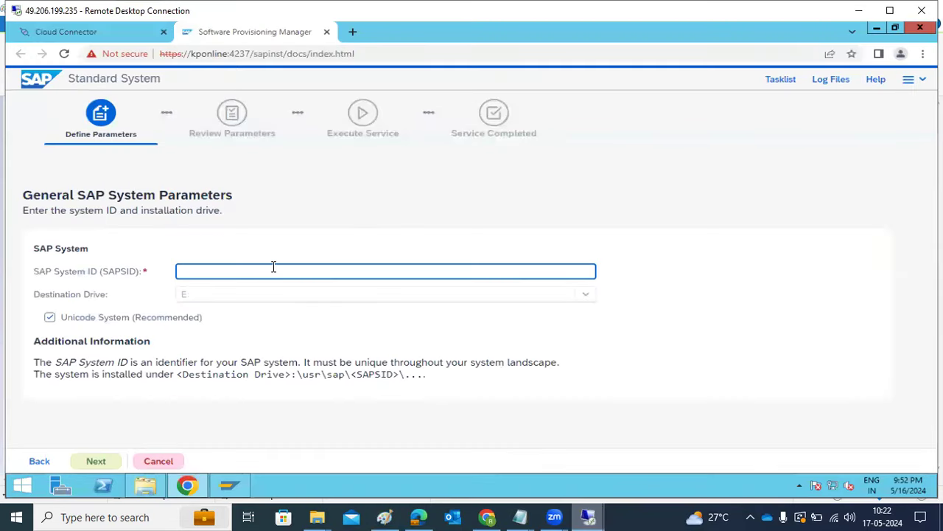
type("NQ1")
left_click(106, 460)
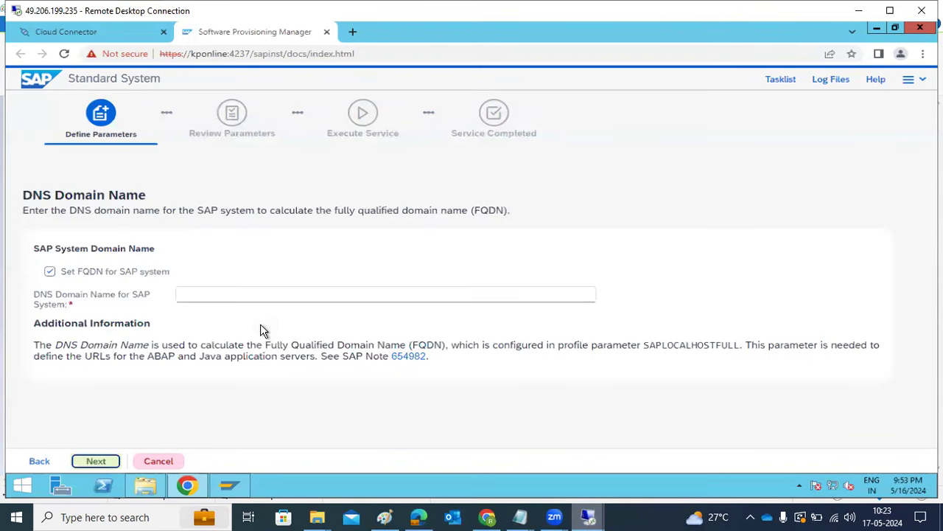
left_click(169, 273)
Continue past the DNS Domain Name step with FQDN disabled.
left_click(95, 461)
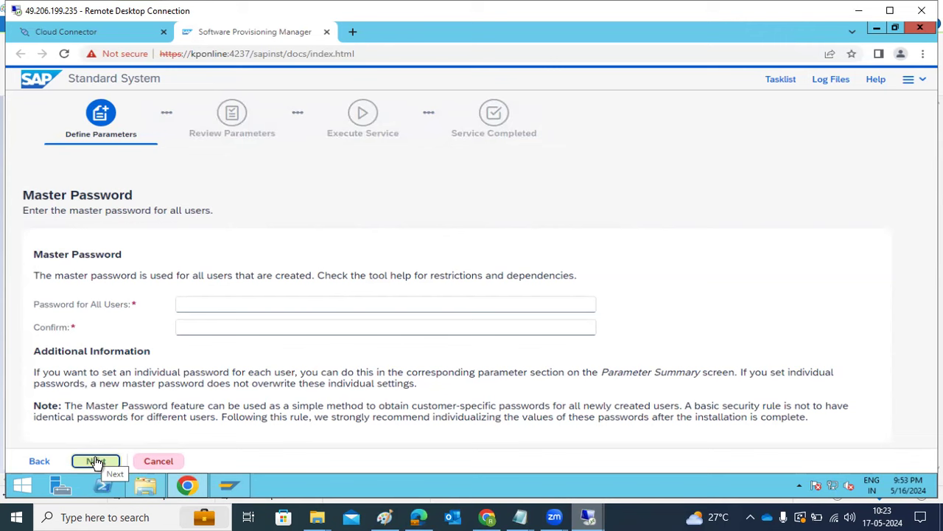
Enter and confirm the master password for all users, then continue.
left_click(198, 302)
type("••••••••••")
key("Tab")
type("••••••••••")
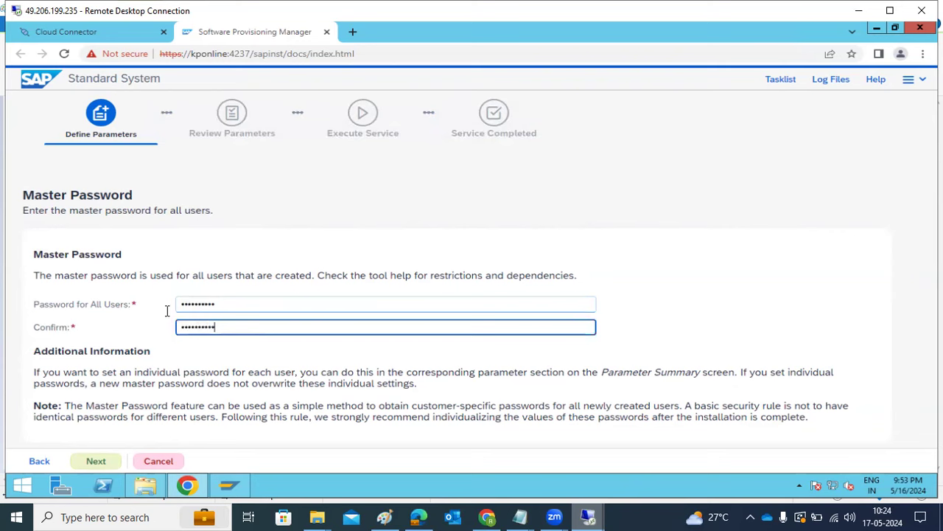
left_click(96, 462)
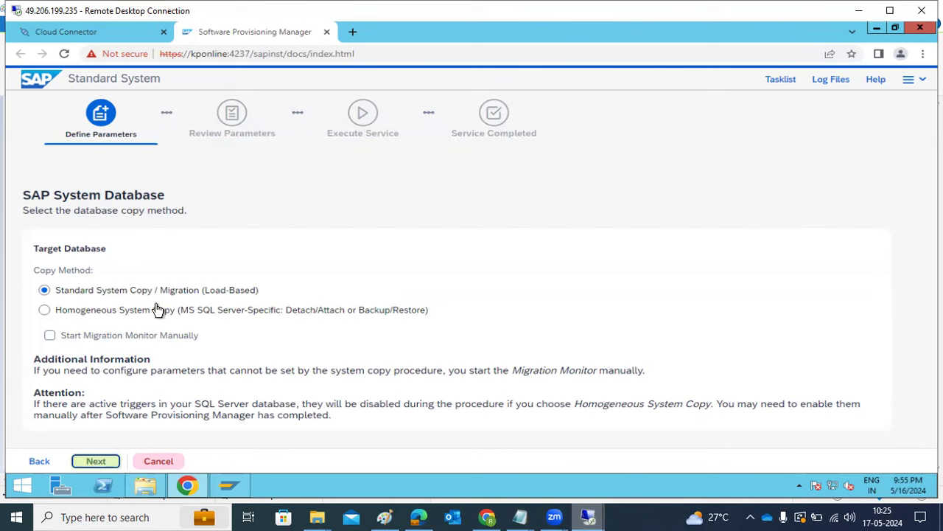
Compare the Homogeneous option, then choose Standard System Copy / Migration (Load-Based) and continue.
left_click_drag(236, 315, 282, 315)
left_click_drag(345, 315, 418, 315)
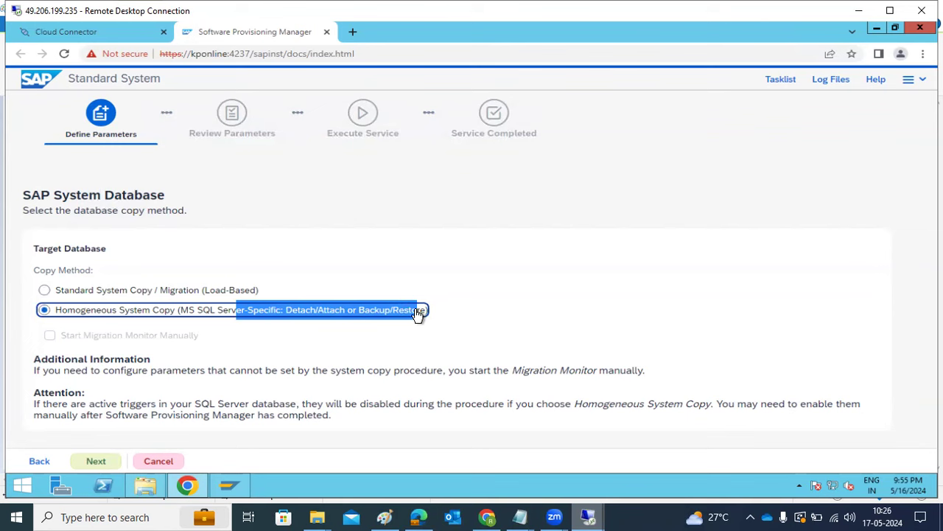
left_click(81, 294)
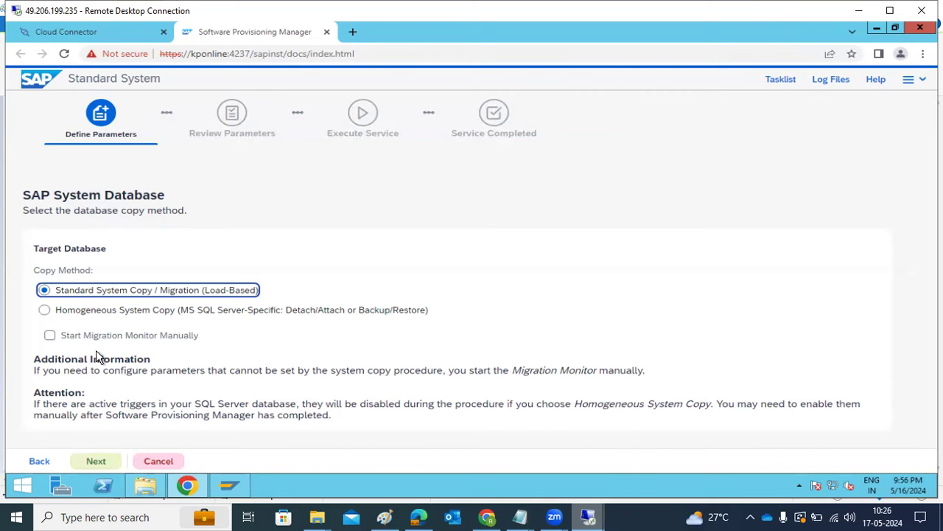
left_click(98, 466)
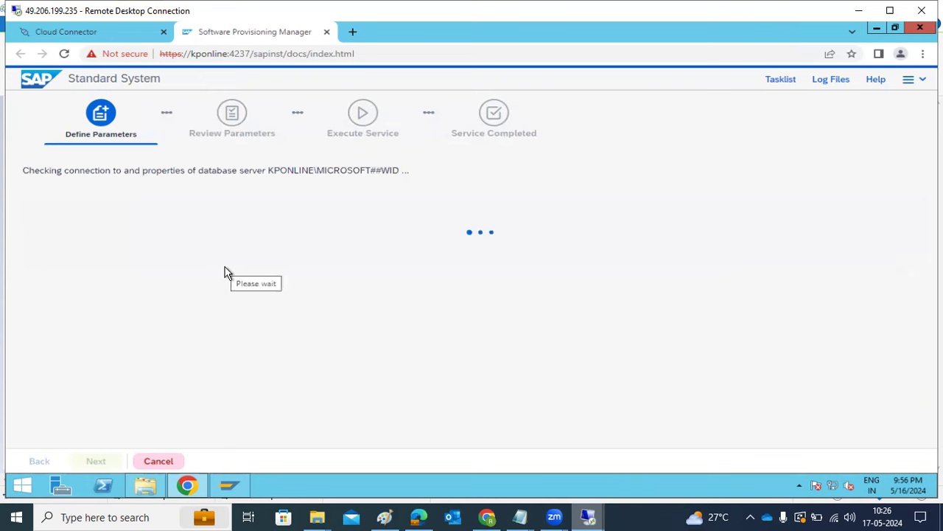
left_click_drag(161, 171, 327, 170)
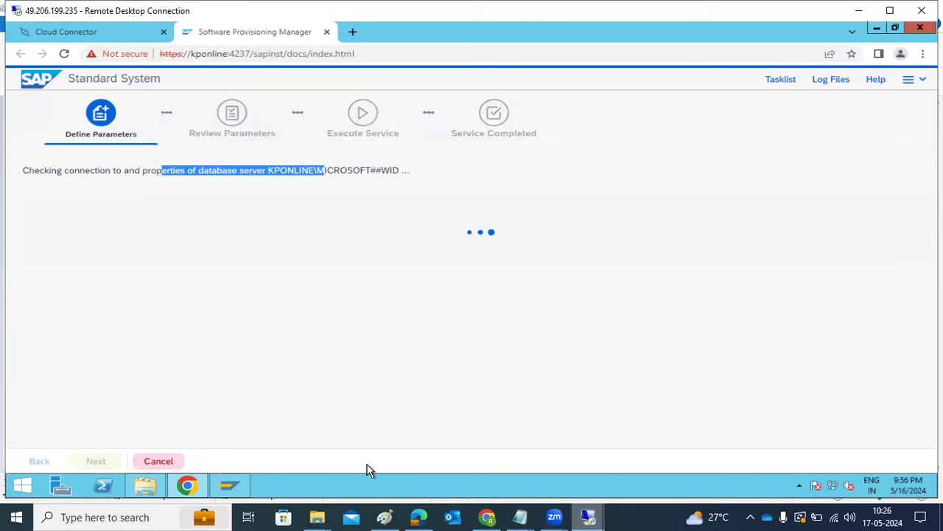
In the Paint pre-step notes, highlight the DB-installed and export dump items, then minimize them.
left_click(384, 516)
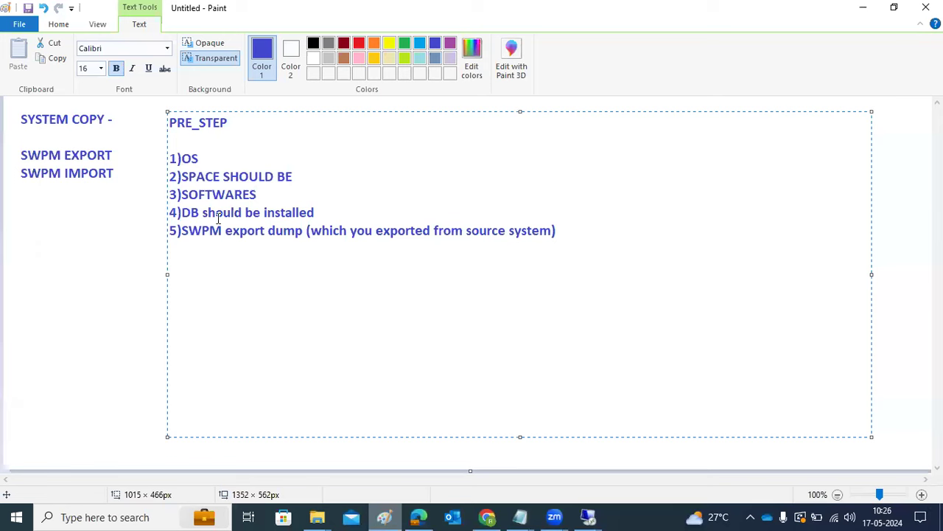
mouse_move(216, 213)
left_mouse_down()
mouse_move(262, 210)
mouse_move(338, 230)
left_mouse_up()
left_click(236, 196)
left_click(384, 516)
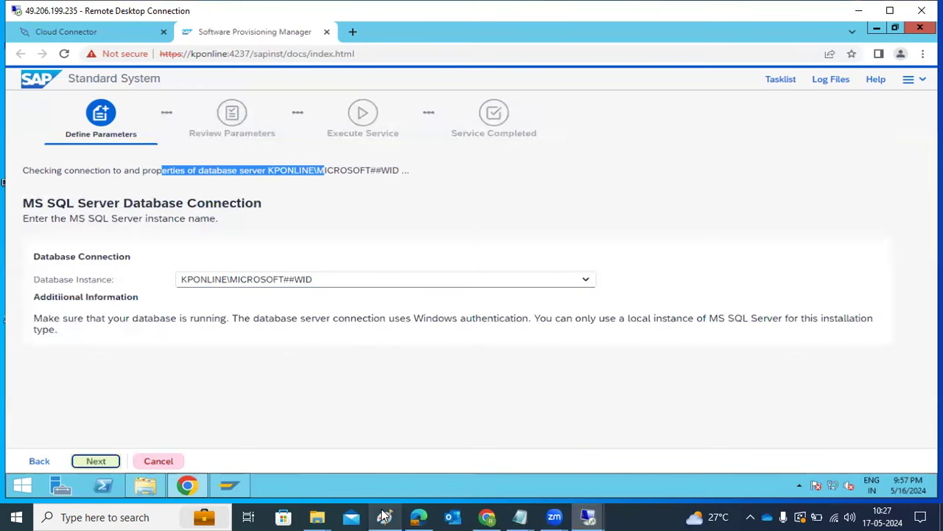
Select KPONLINE from the Database Instance list and continue.
left_click(590, 280)
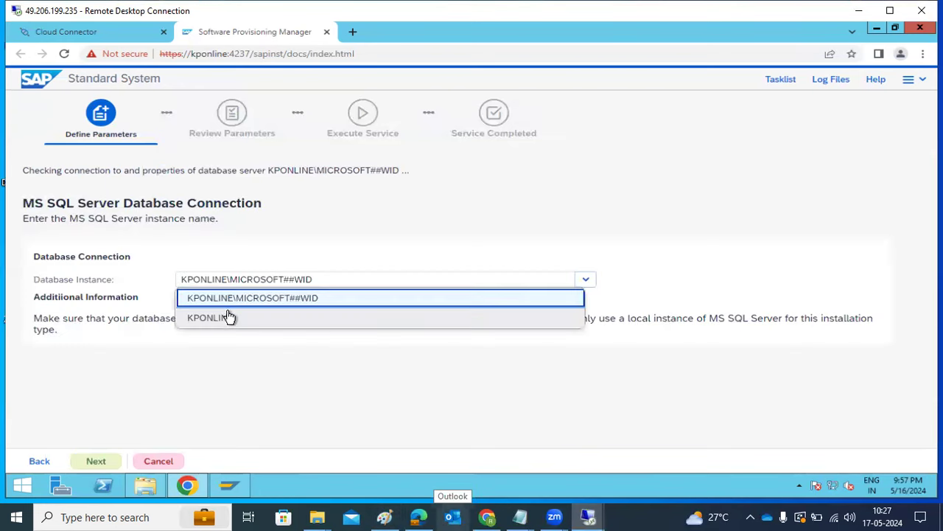
left_click(221, 321)
left_click(98, 460)
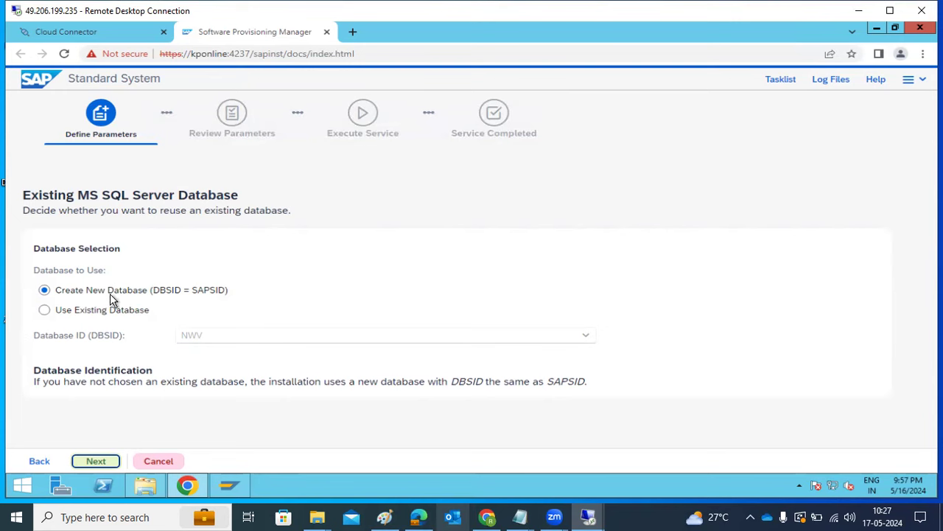
Keep Create New Database (DBSID = SAPSID) and move on to the next step.
left_click(96, 462)
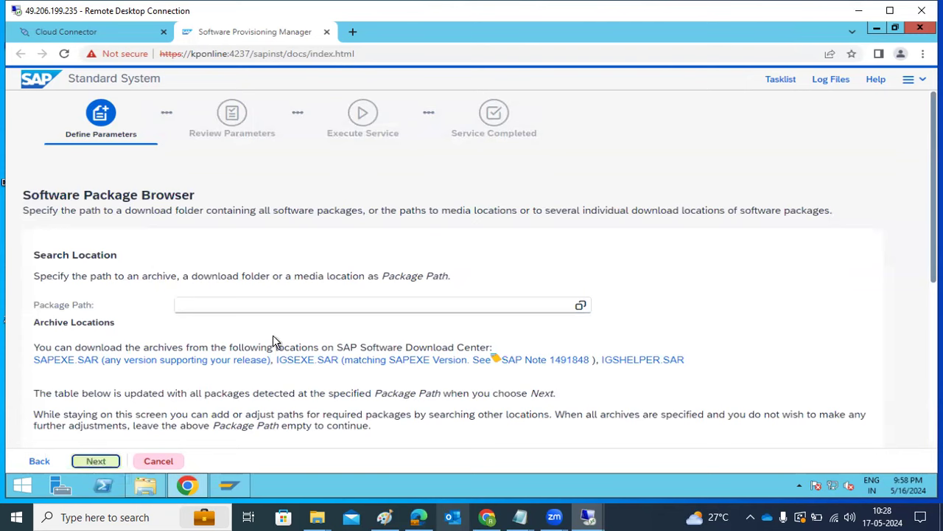
Browse the E:\ drive and pick SAPSOFTWARES\KERNEL as the Package Path.
left_click(580, 308)
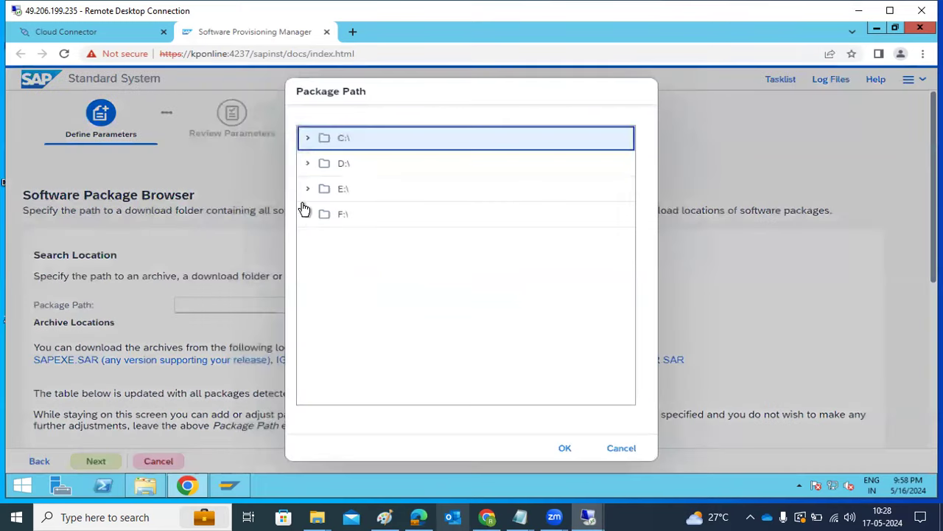
left_click(313, 191)
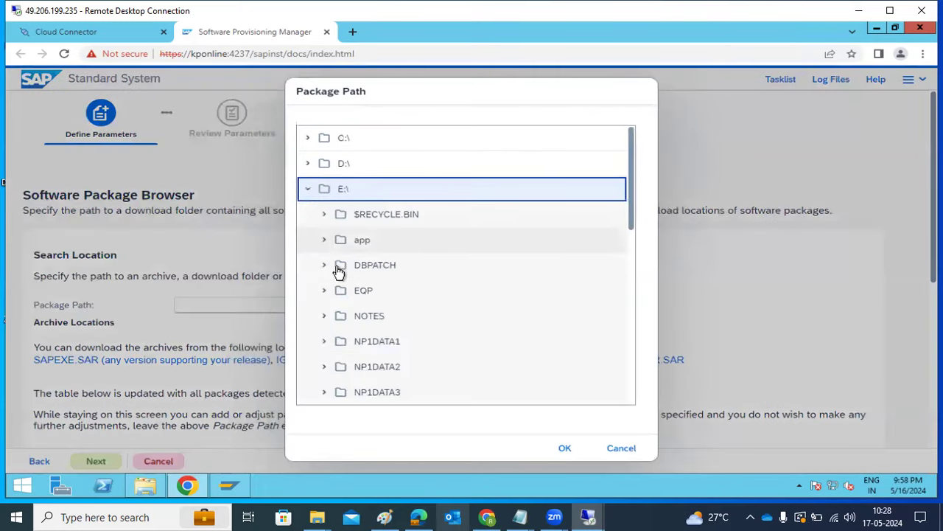
scroll(336, 271, "down", 5)
scroll(337, 280, "down", 5)
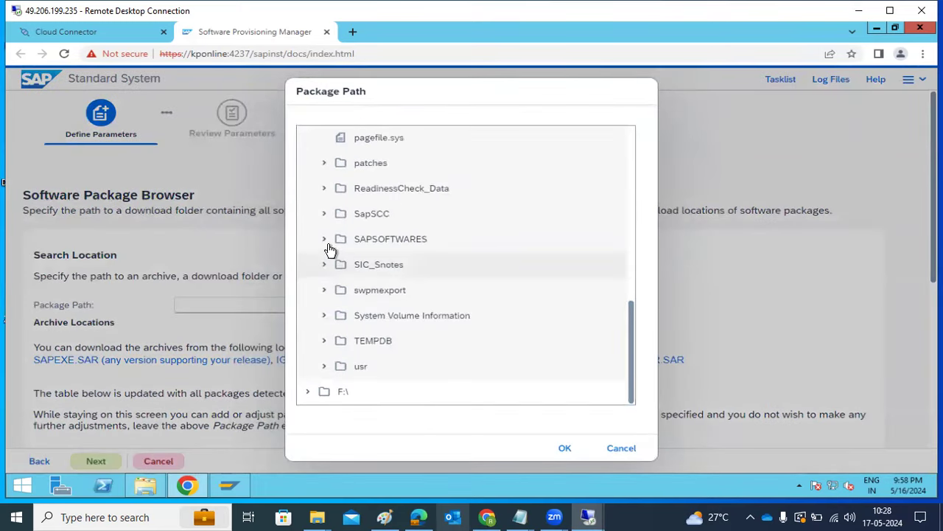
left_click(327, 246)
left_click(365, 290)
left_click(562, 449)
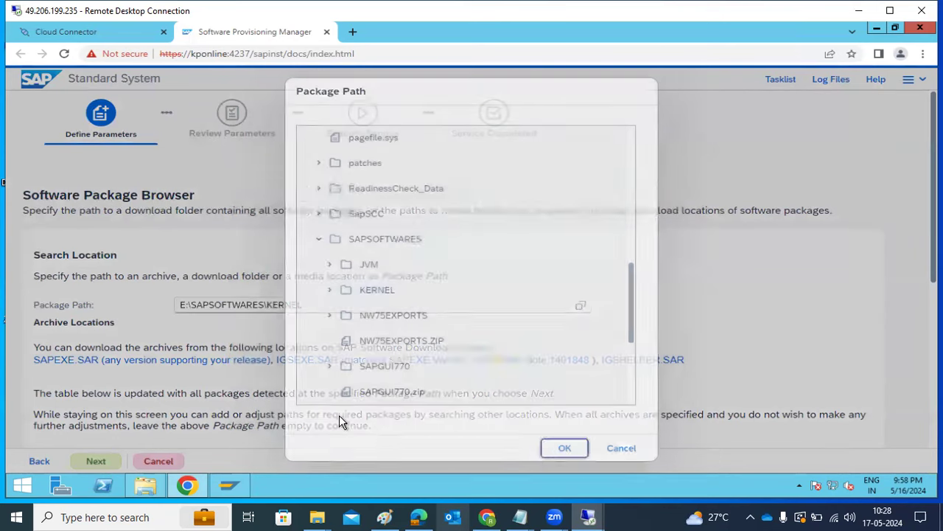
Submit the E:\SAPSOFTWARES\KERNEL package path so SWPM scans the kernel archives.
left_click(108, 460)
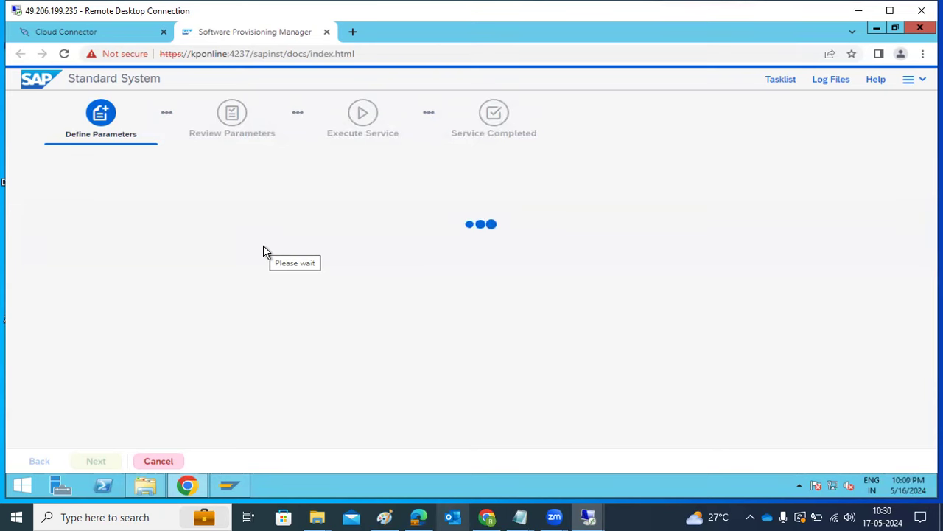
Show the installer log files list, including sapinst.log, and refresh it.
left_click(814, 86)
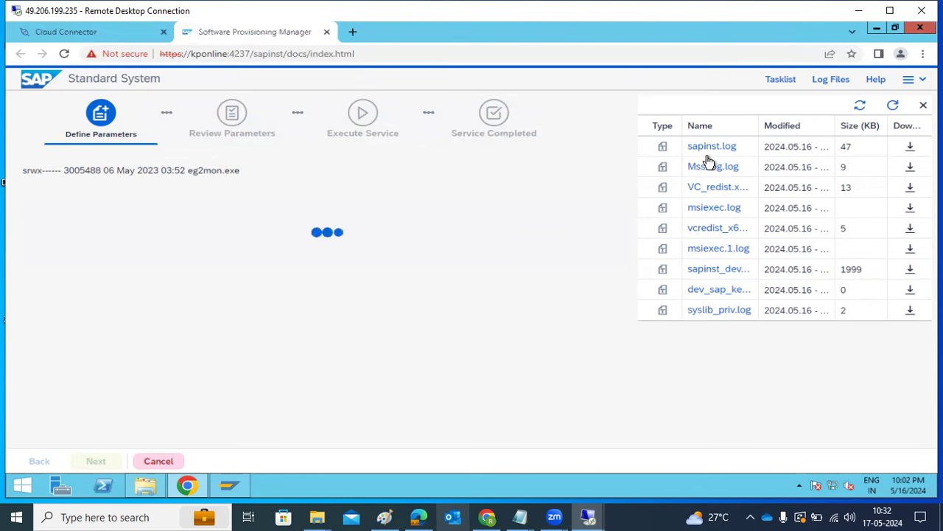
left_click(893, 106)
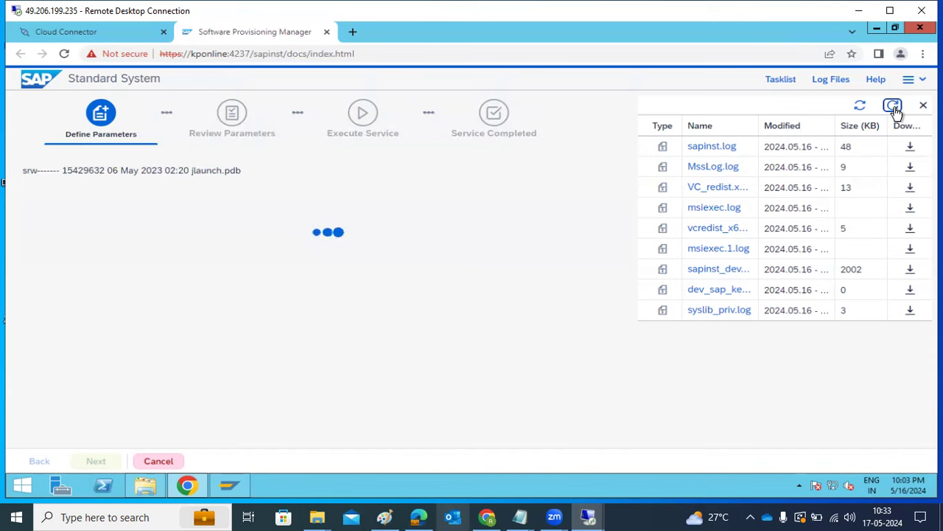
double_click(702, 152)
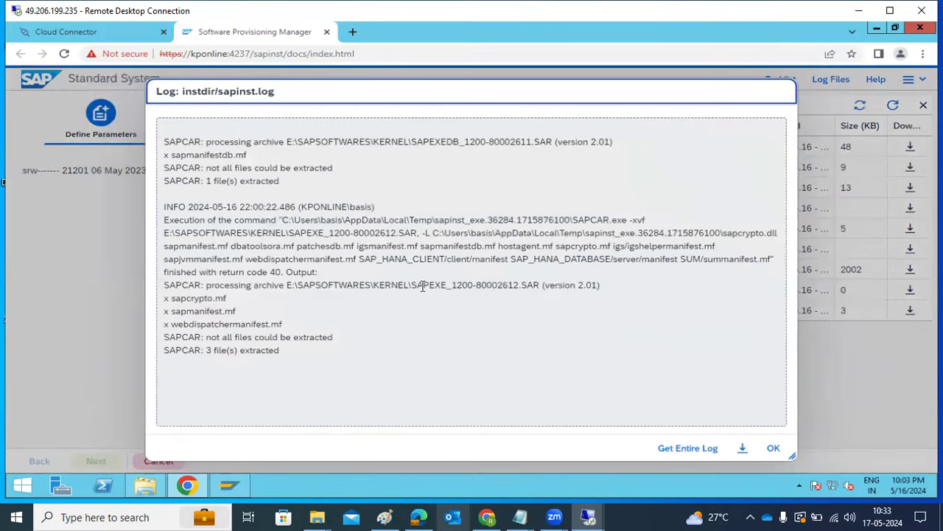
left_click_drag(423, 287, 482, 287)
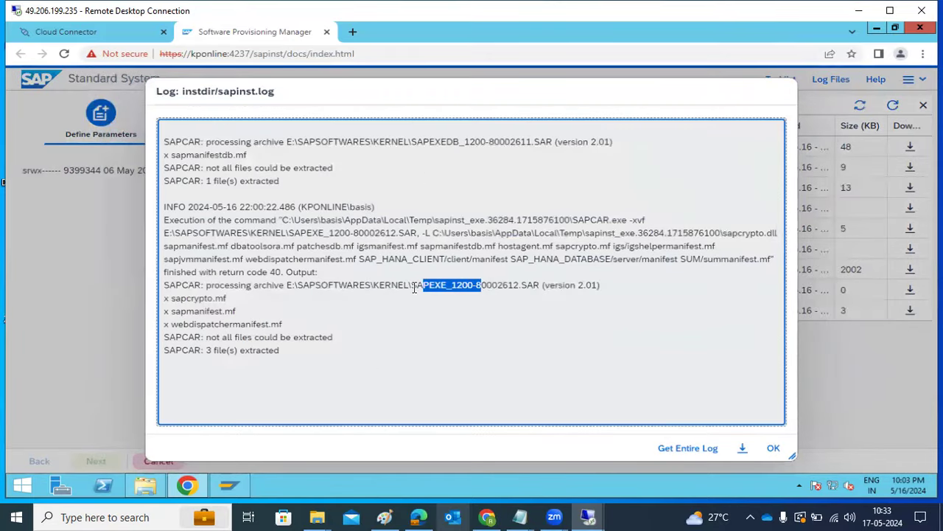
left_click(412, 288)
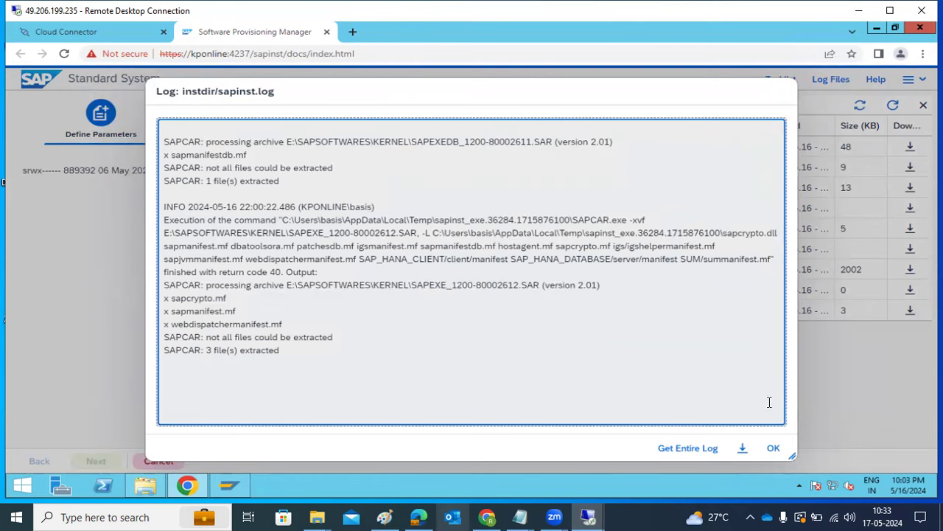
left_click(775, 448)
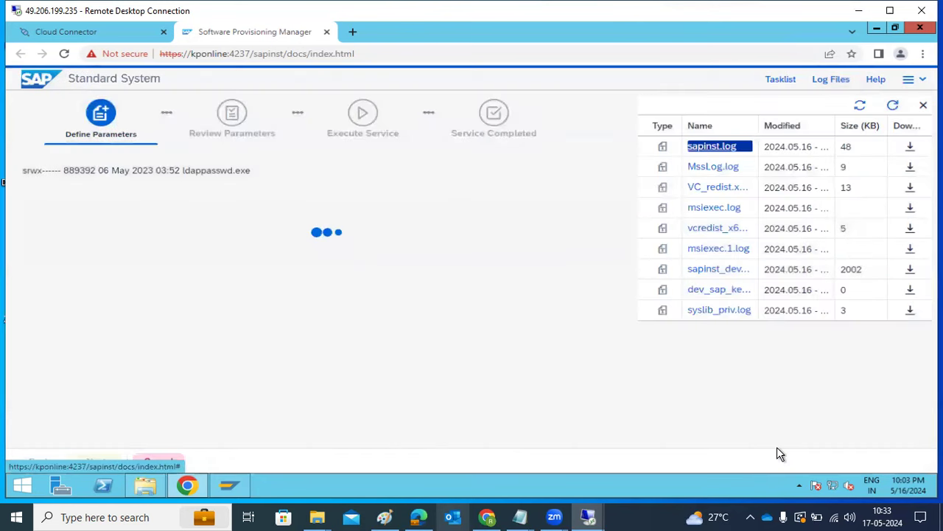
left_click(893, 106)
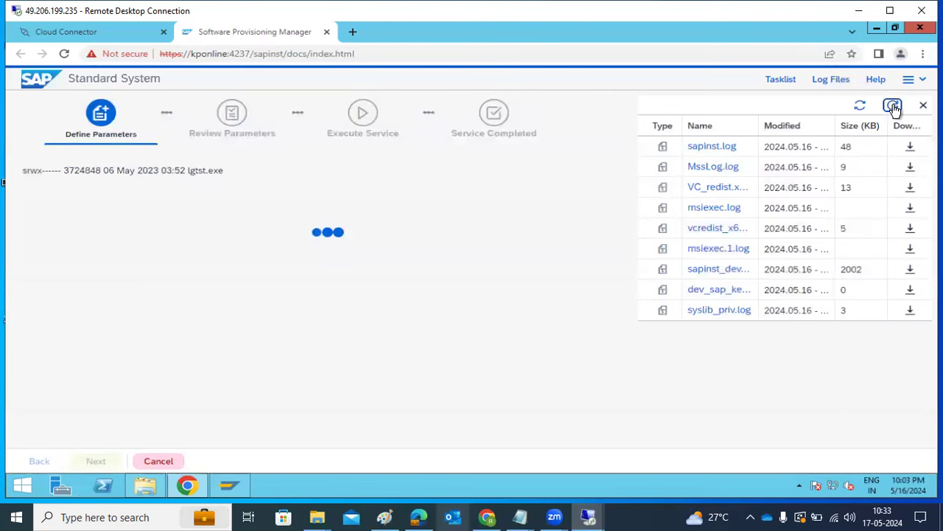
left_click(593, 515)
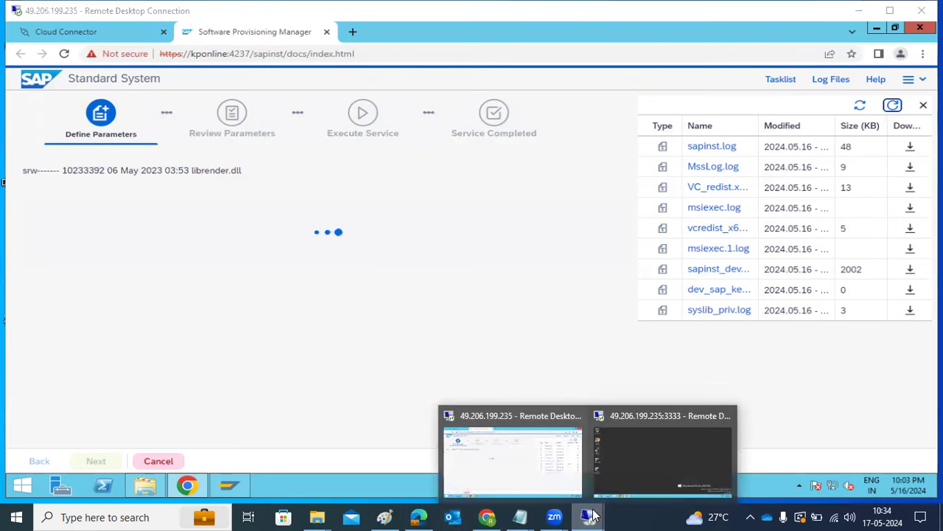
left_click(660, 443)
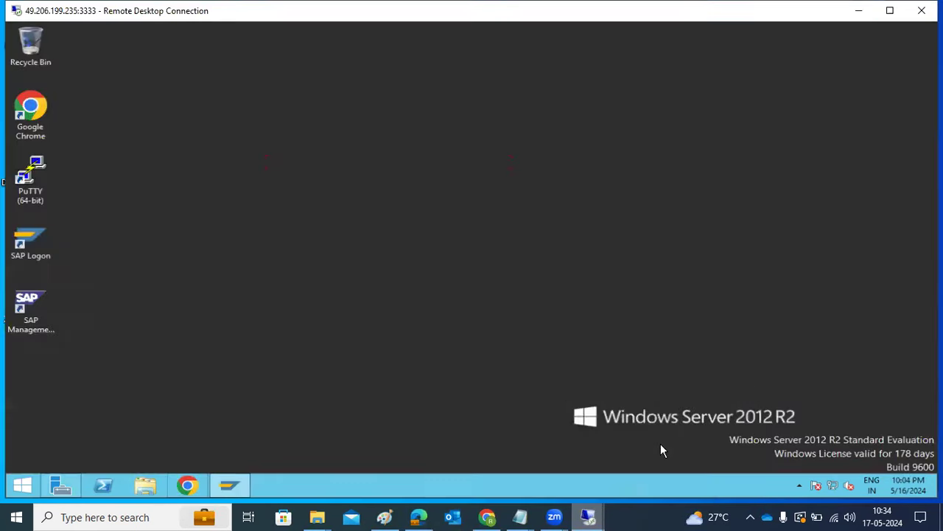
left_click(234, 486)
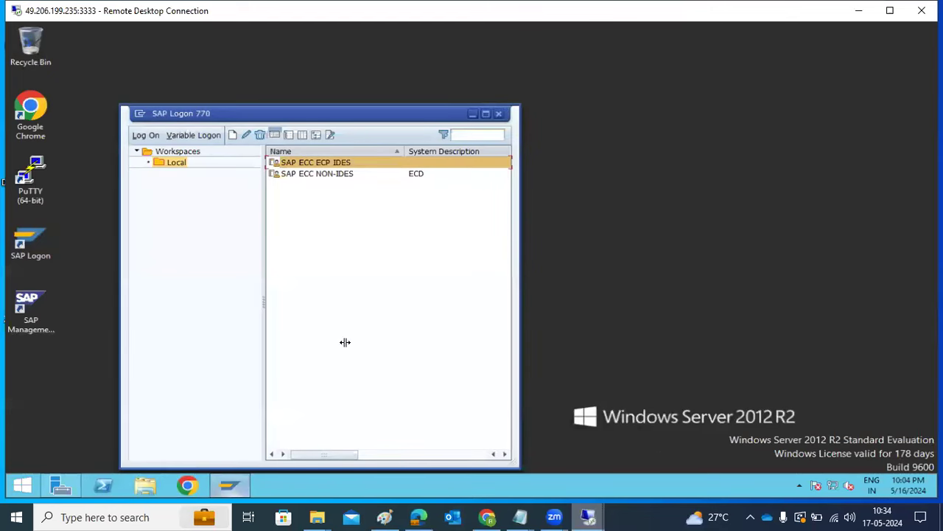
left_click(499, 113)
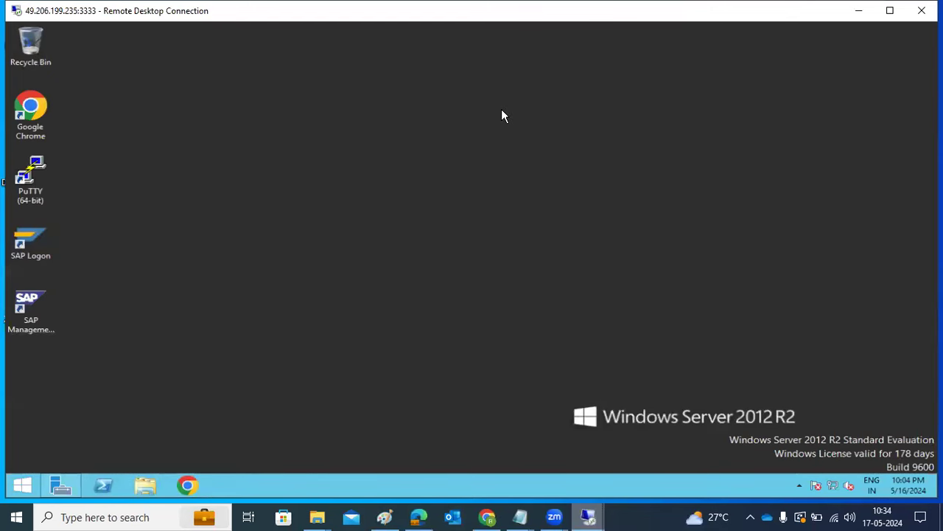
left_click(858, 10)
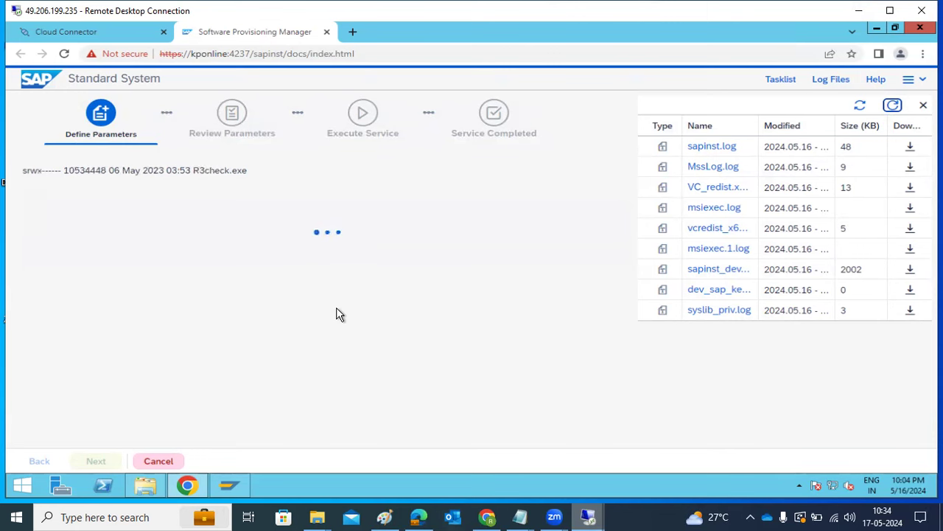
Bring up the remote taskbar's window-arrangement context menu.
right_click(325, 486)
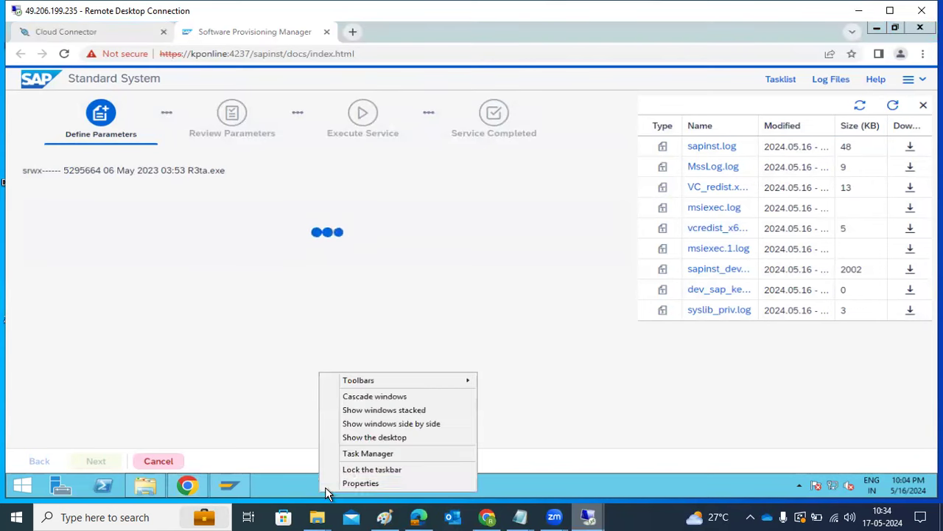
Show the server desktop and start a PuTTY session to host 'redhat'.
left_click(366, 439)
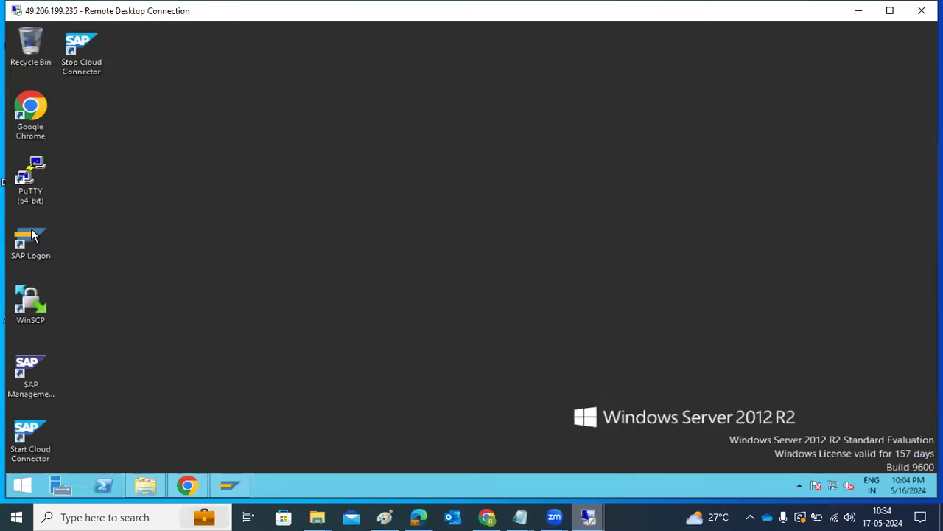
double_click(30, 177)
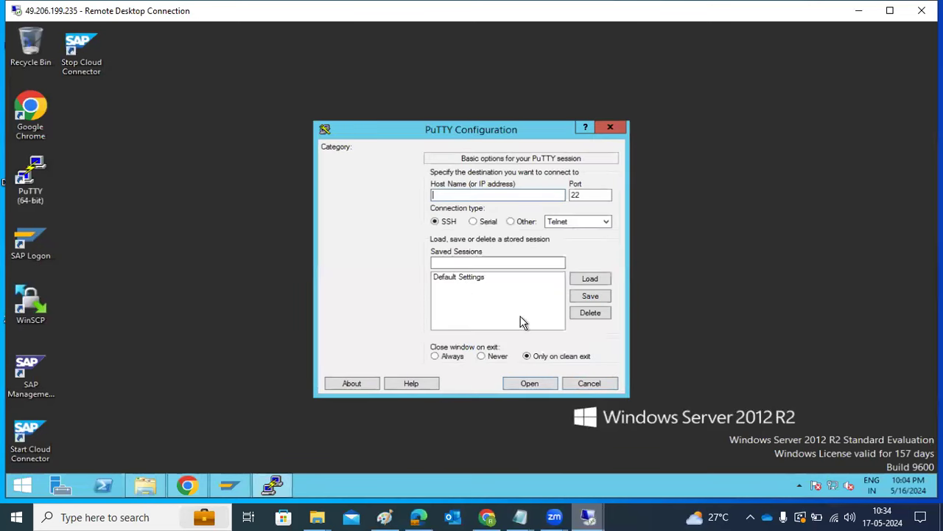
type("redhat")
key("Return")
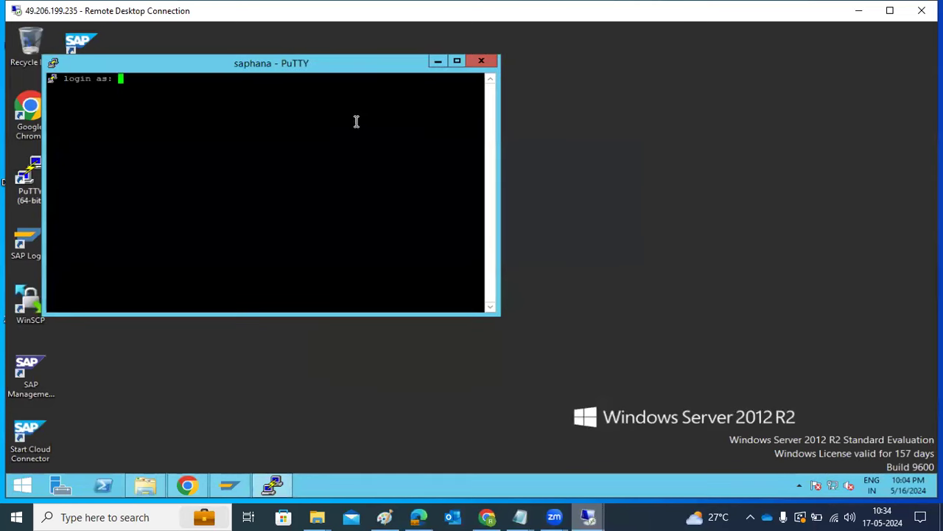
Reposition the PuTTY terminal, then close the session and confirm.
left_click_drag(310, 67, 444, 122)
left_click(534, 109)
left_click(490, 302)
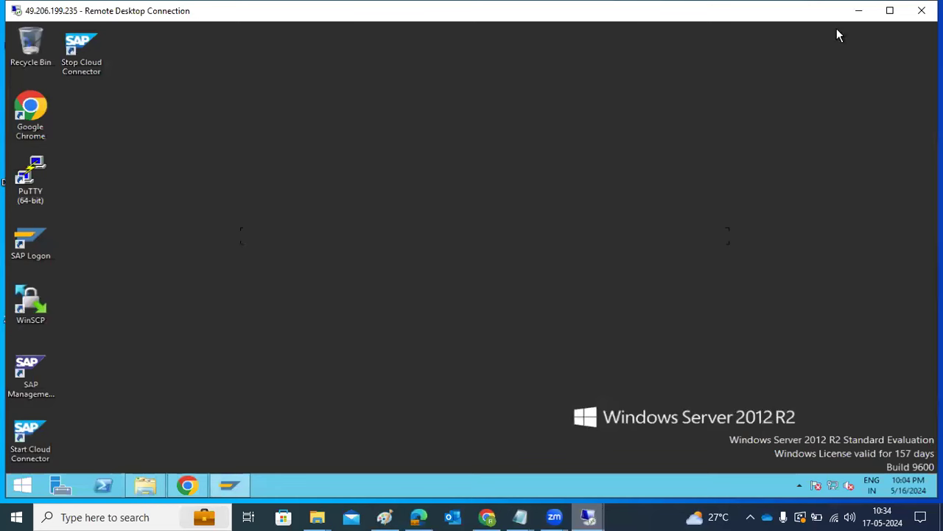
Return to SWPM in Chrome and reload the log files list.
left_click(188, 486)
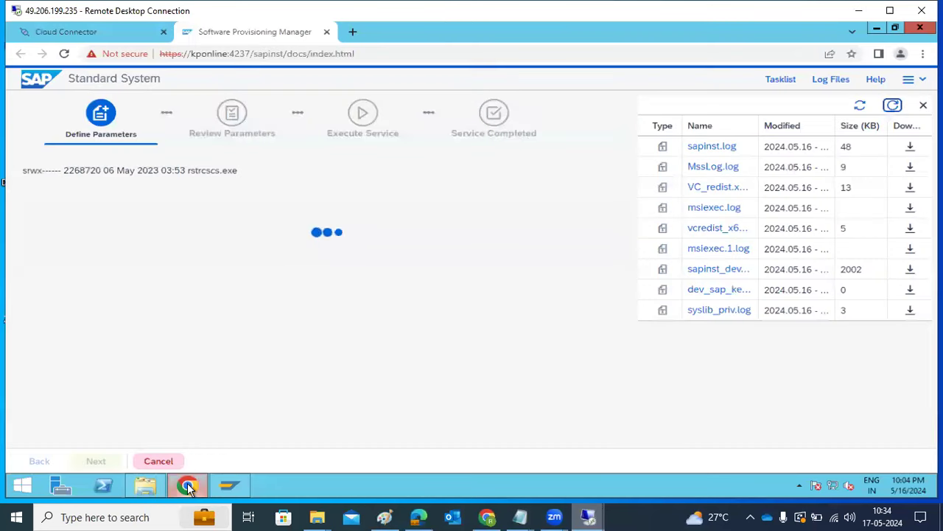
left_click(893, 110)
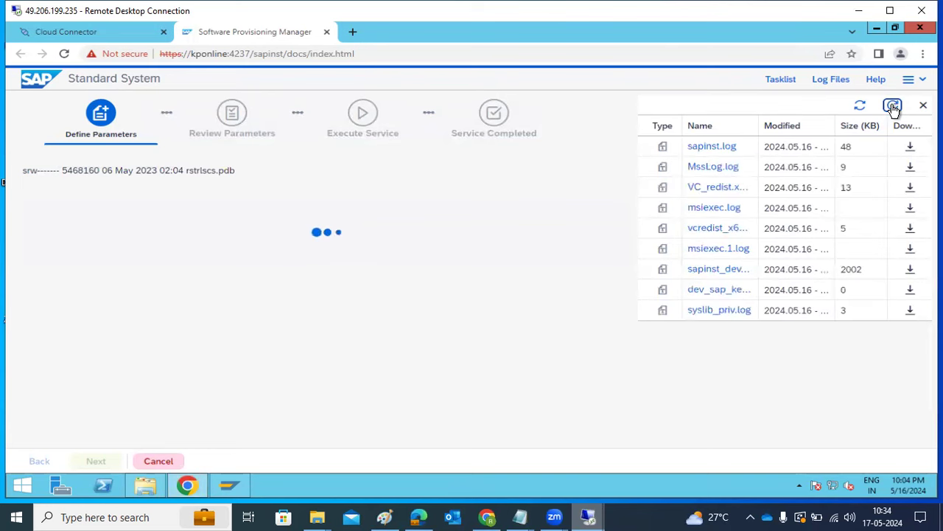
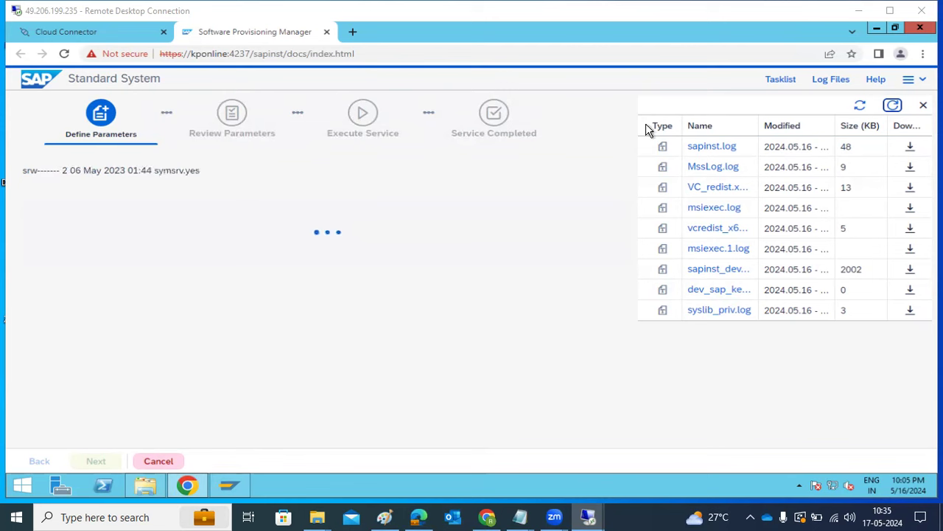
Reload the log list, select the final extraction lines in sapinst.log, and close the viewer.
left_click(893, 107)
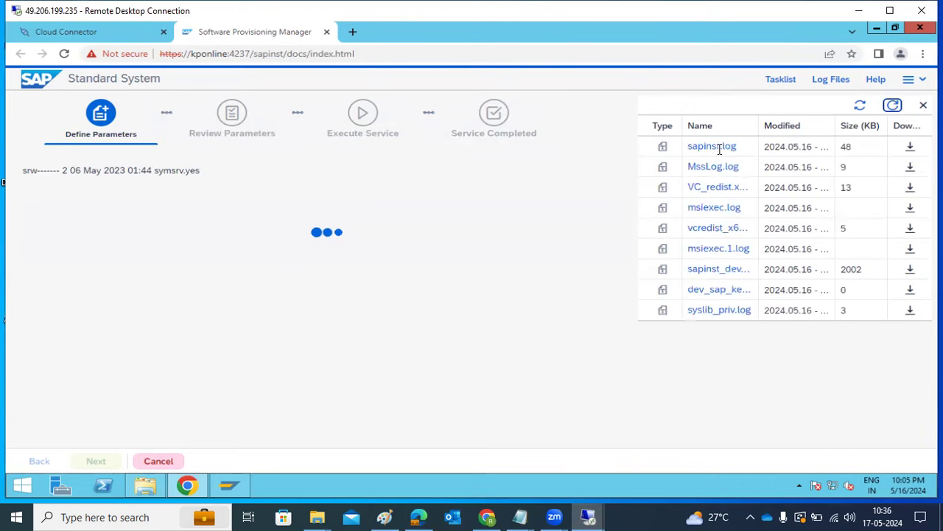
left_click(710, 149)
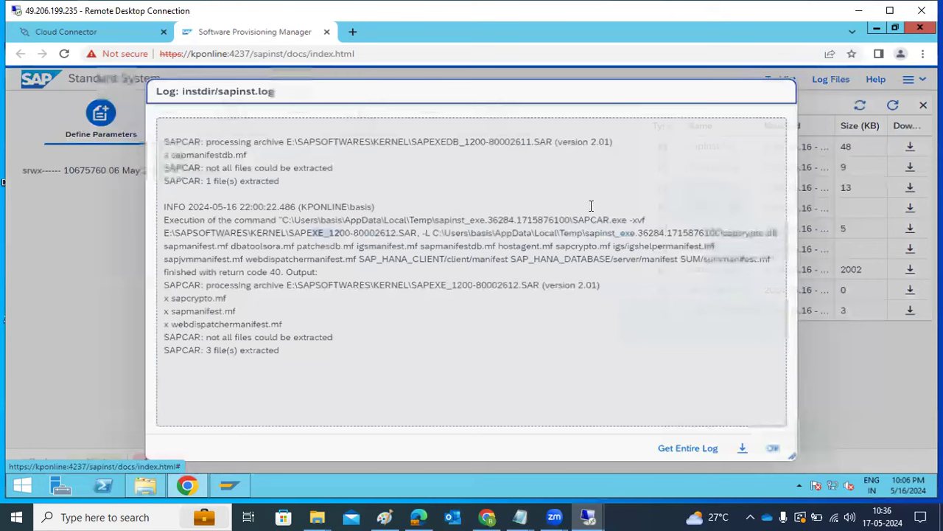
left_click(291, 356)
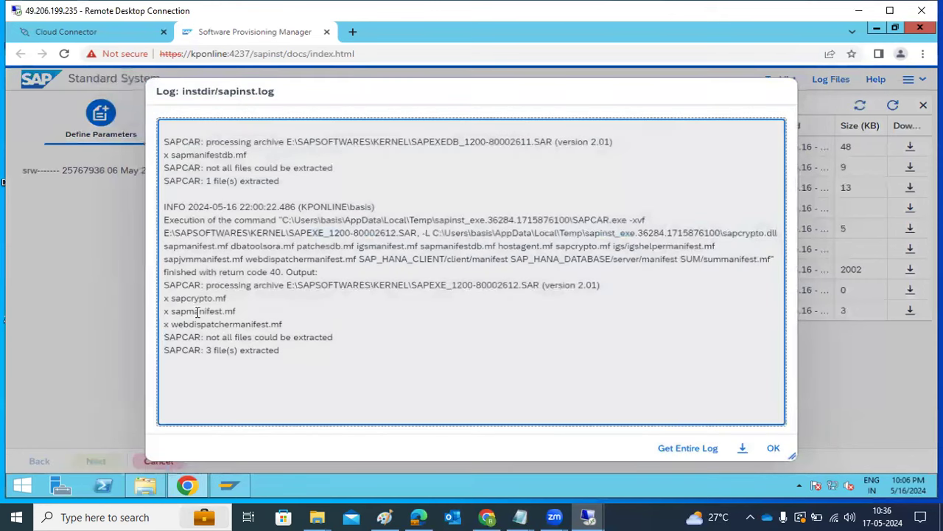
left_click(173, 297, "shift")
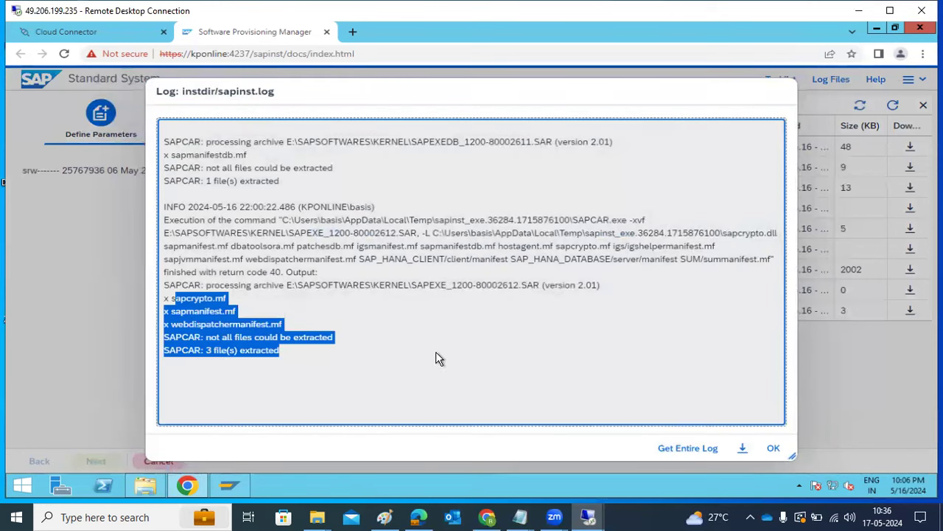
key("shift+Up")
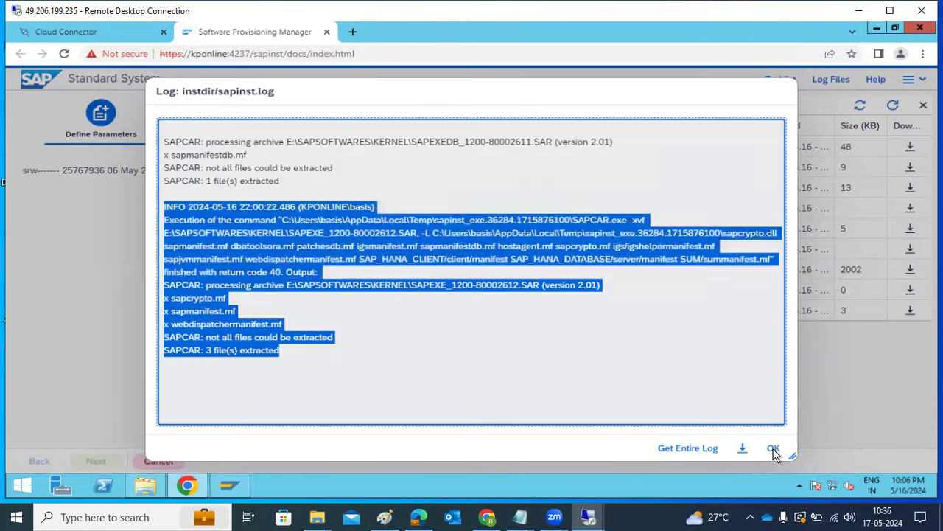
left_click(773, 451)
left_click(774, 451)
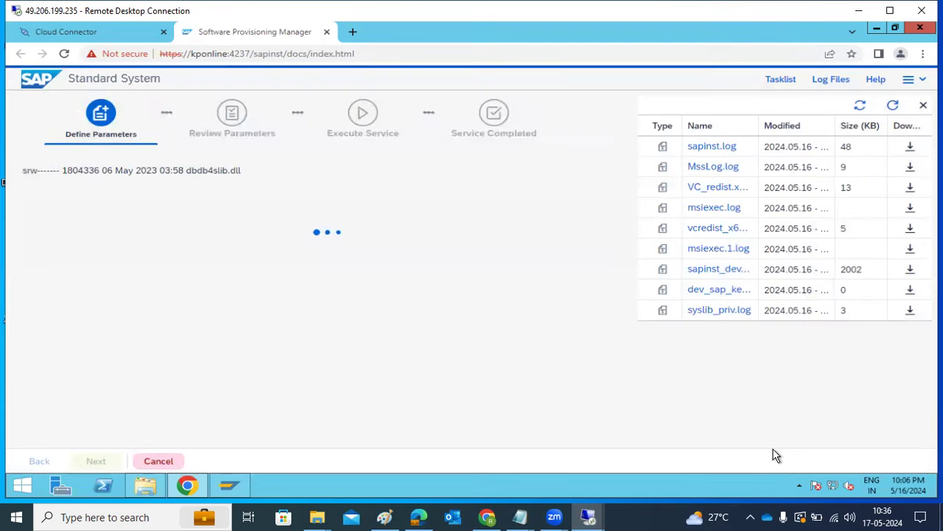
Sort Task Manager processes by memory use (98% in use), then close it.
mouse_move(319, 516)
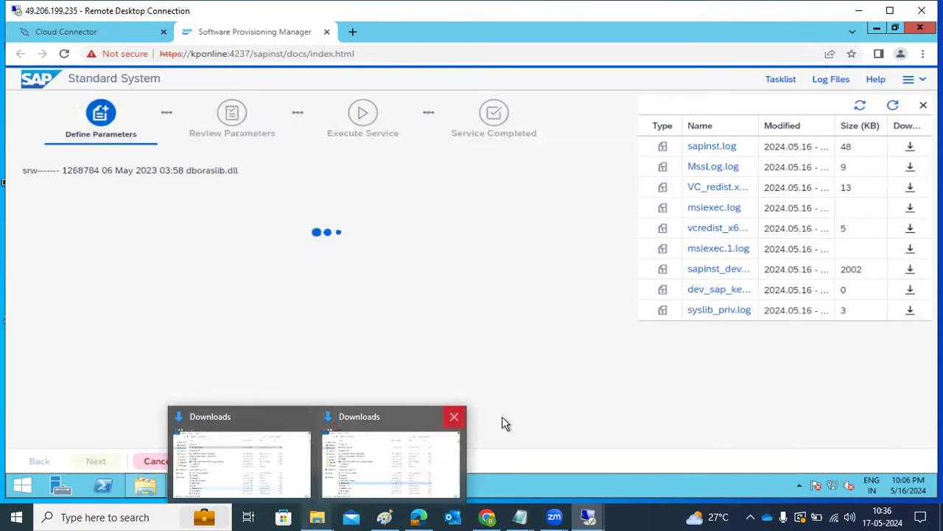
right_click(587, 483)
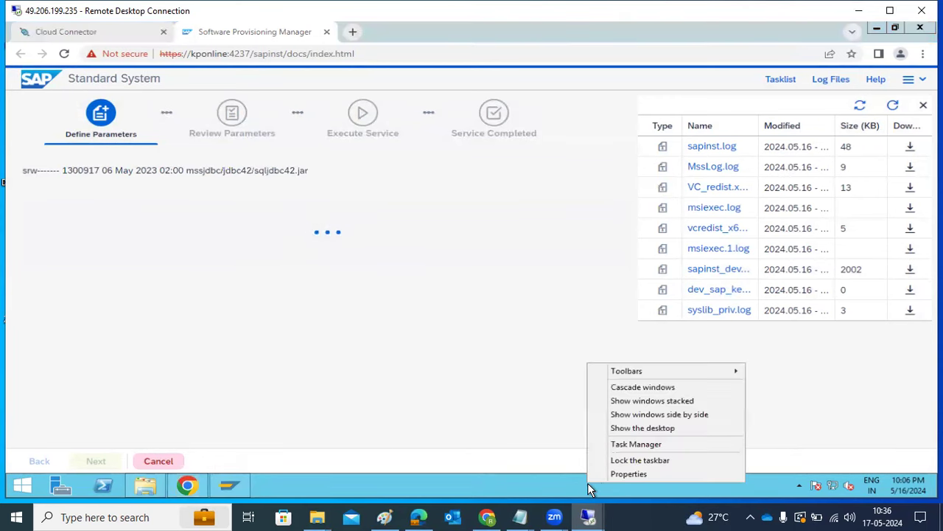
left_click(643, 443)
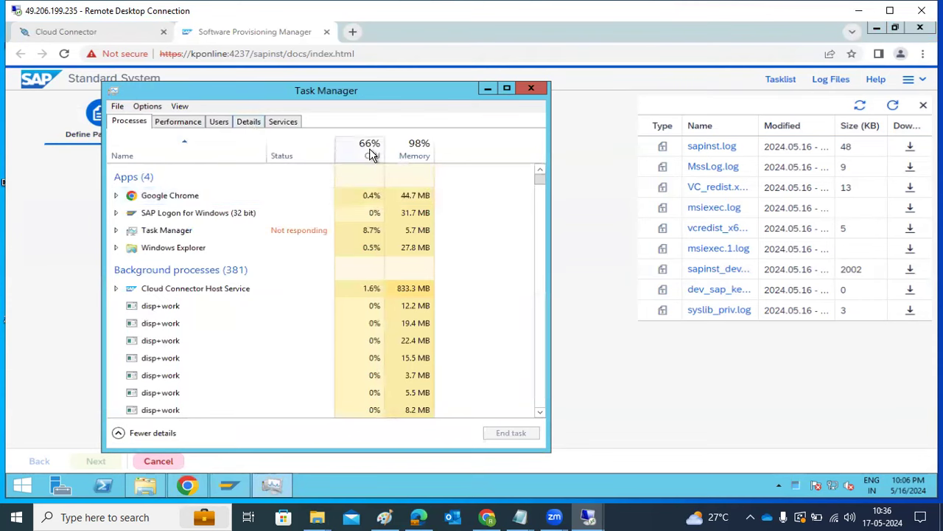
left_click(414, 155)
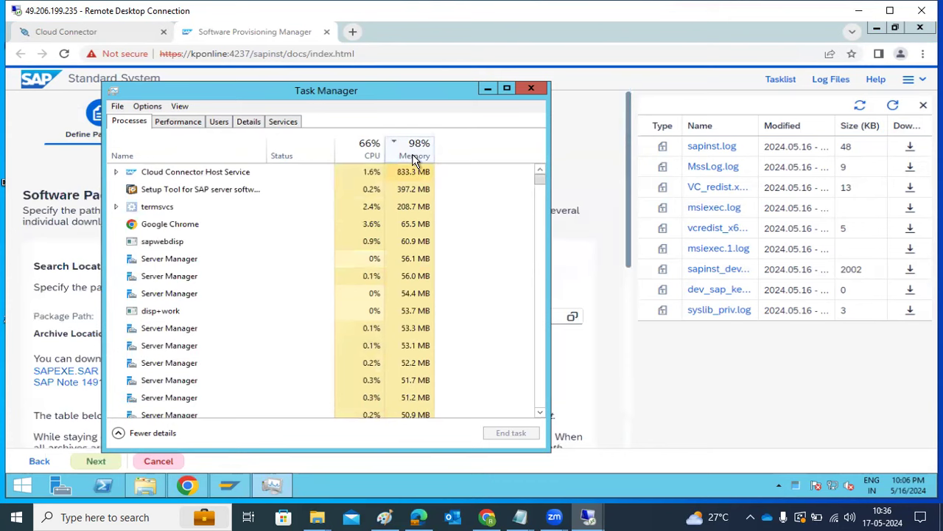
left_click(536, 87)
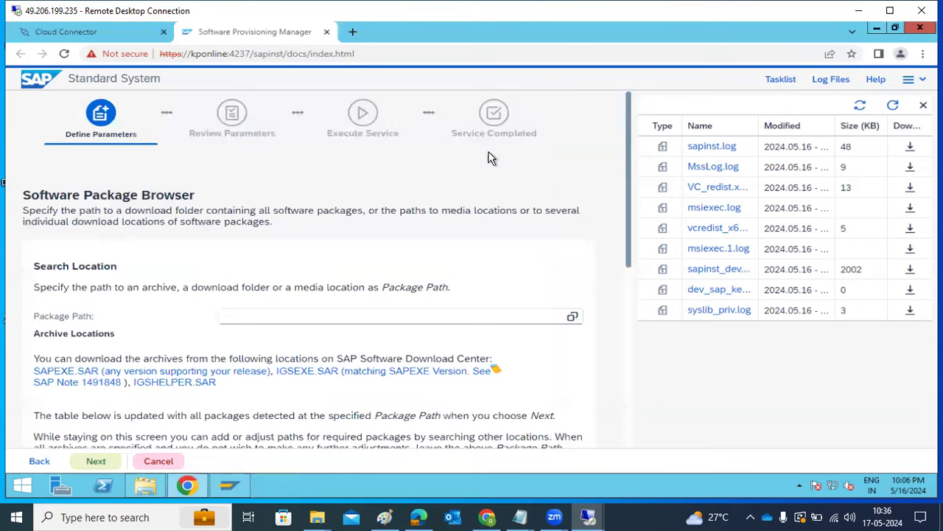
Review the four detected packages in the Software Package Browser and accept them.
scroll(404, 324, "down", 5)
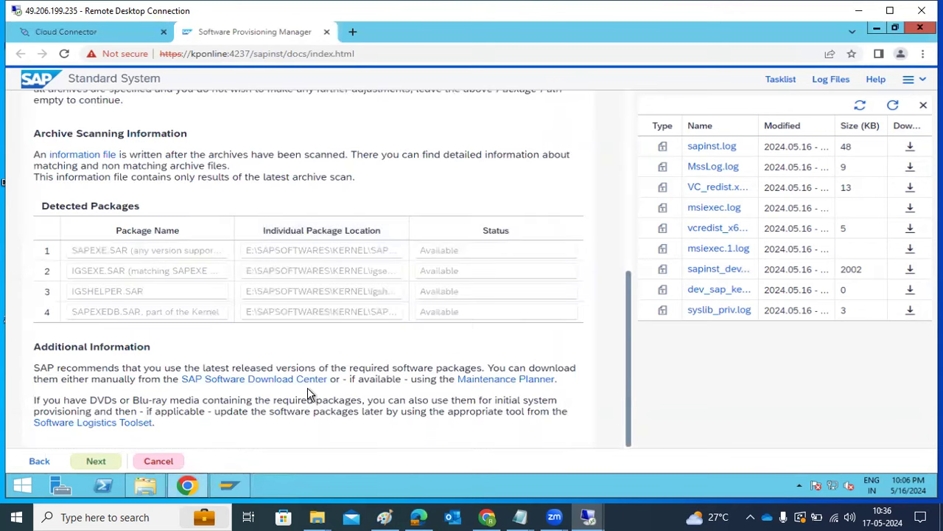
left_click(98, 461)
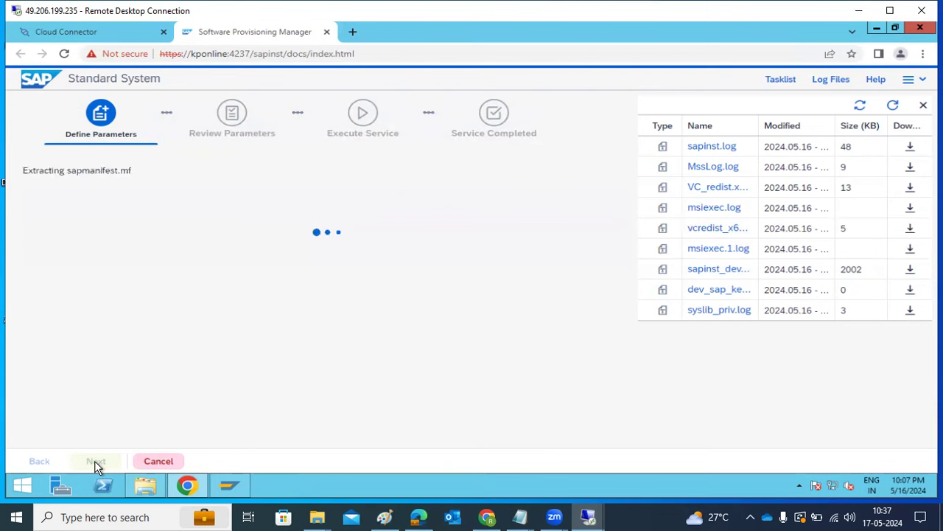
Refresh the log list to pick up the ArchiveScan files, check sapinst.log, and close it.
left_click(893, 107)
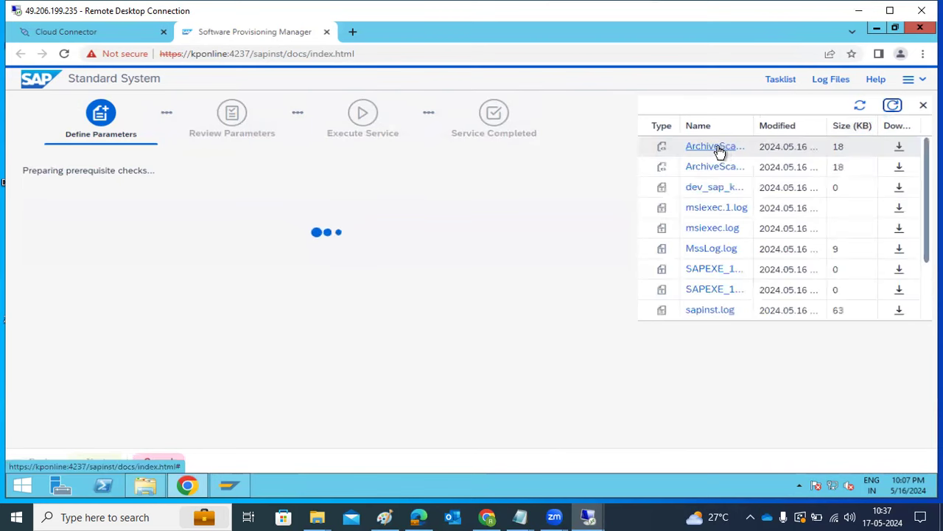
double_click(718, 146)
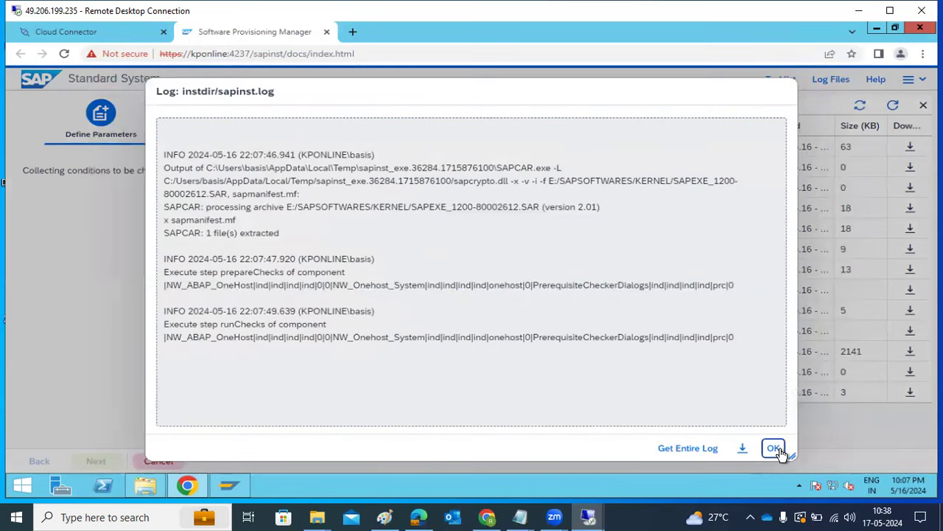
left_click(776, 449)
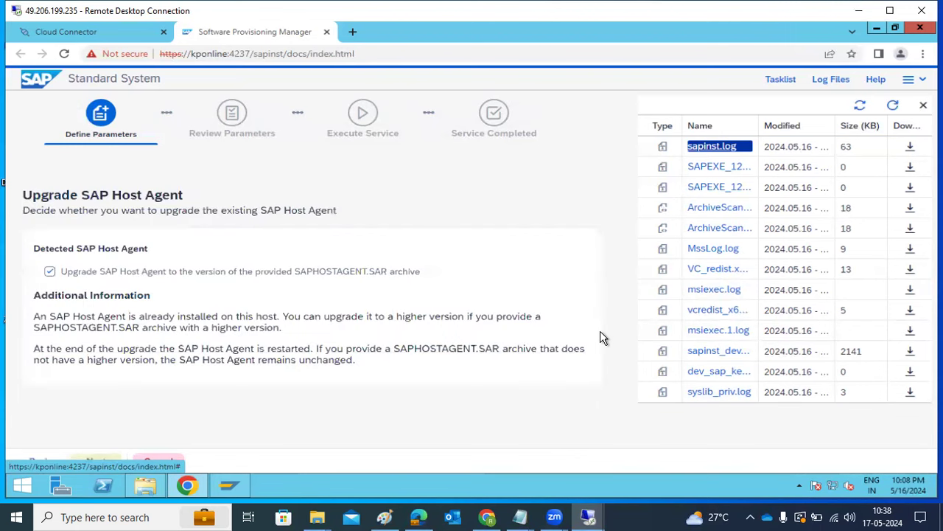
Decline upgrading SAP Host Agent to the SAPHOSTAGENT.SAR version and continue.
left_click(155, 275)
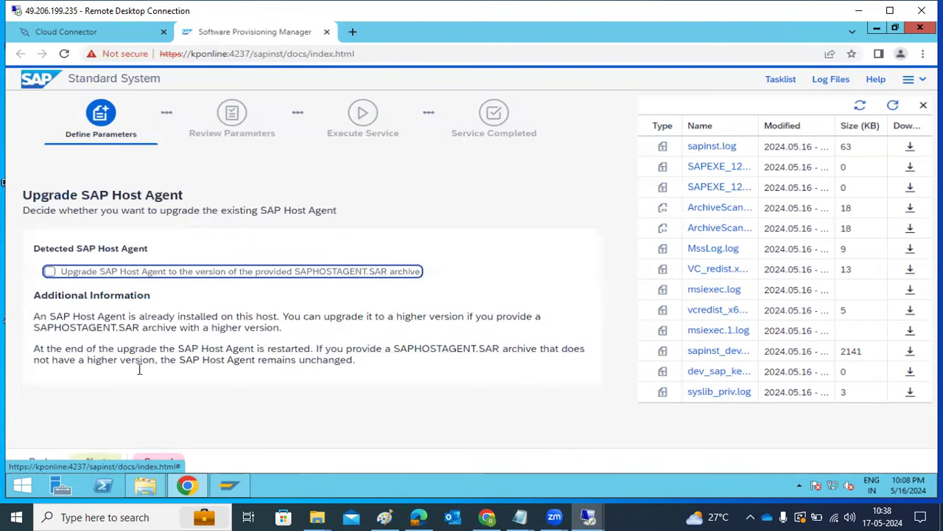
left_click(104, 462)
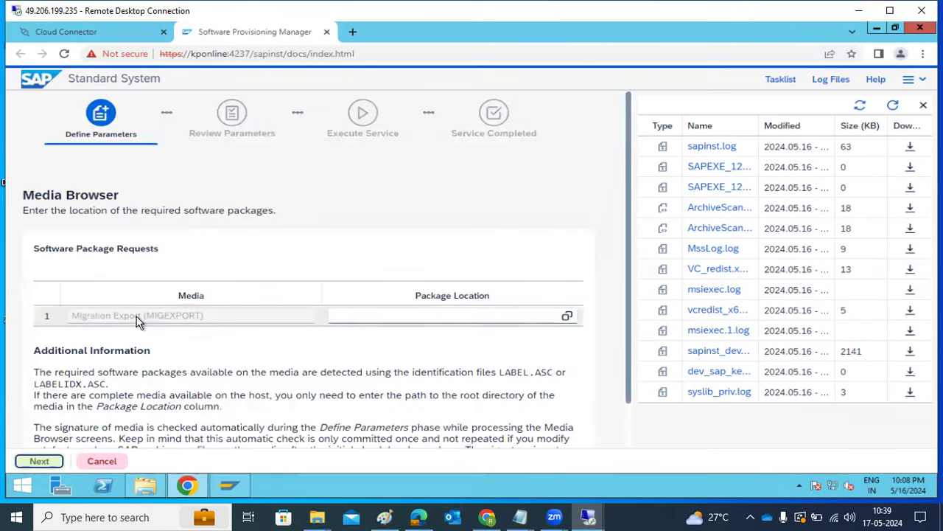
Set the Migration Export (MIGEXPORT) package location to E:\swpmexport and proceed.
left_click(107, 316)
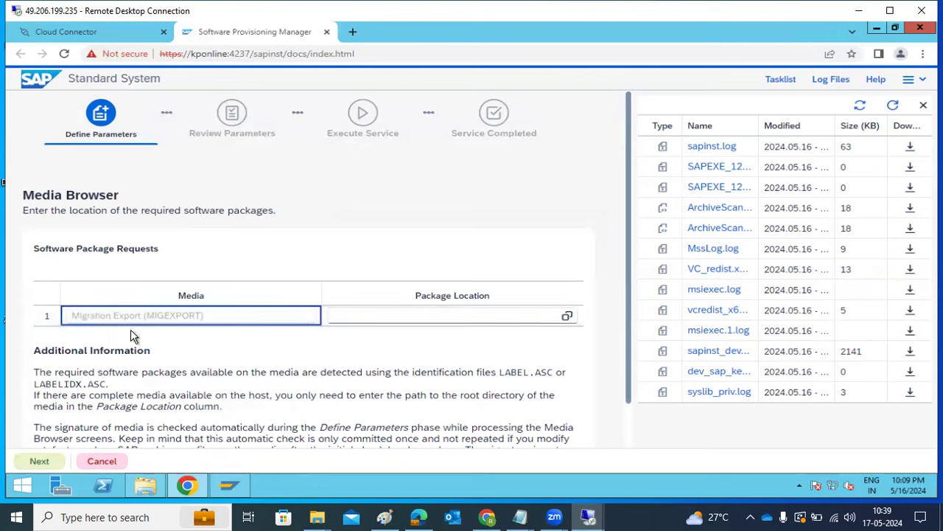
left_click_drag(89, 316, 145, 320)
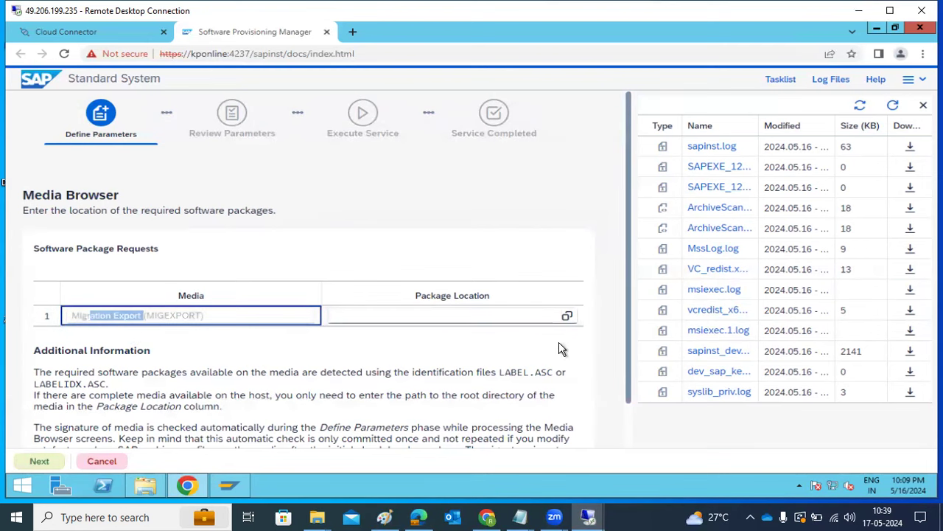
left_click(566, 317)
left_click(568, 319)
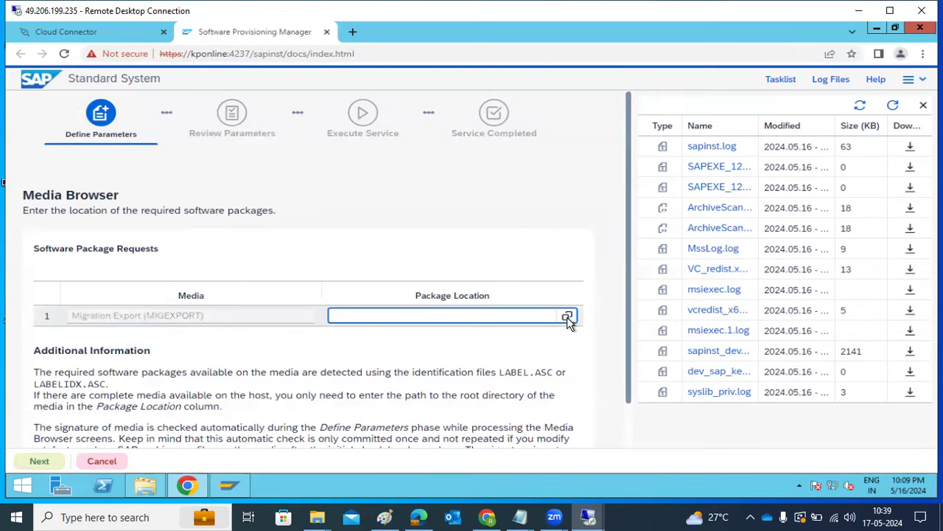
left_click(307, 191)
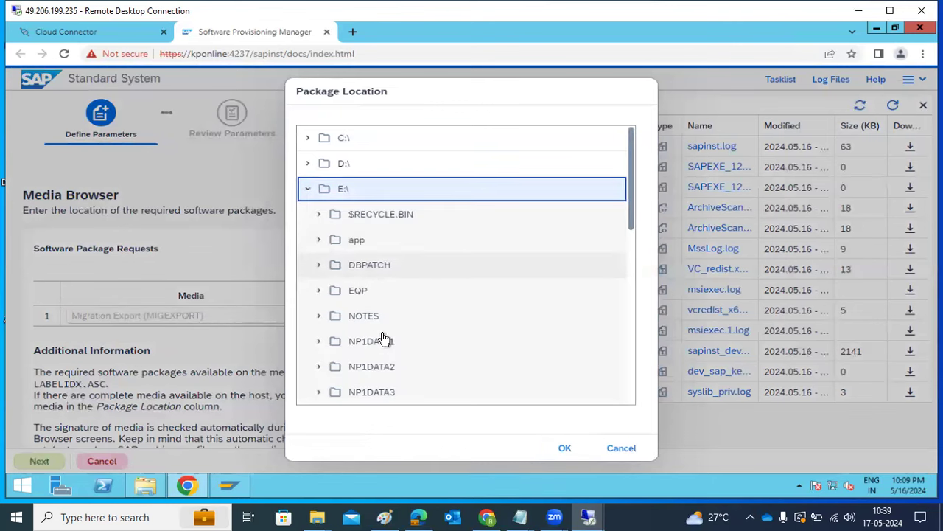
scroll(383, 361, "down", 3)
scroll(386, 391, "down", 3)
left_click(339, 383)
scroll(415, 385, "down", 2)
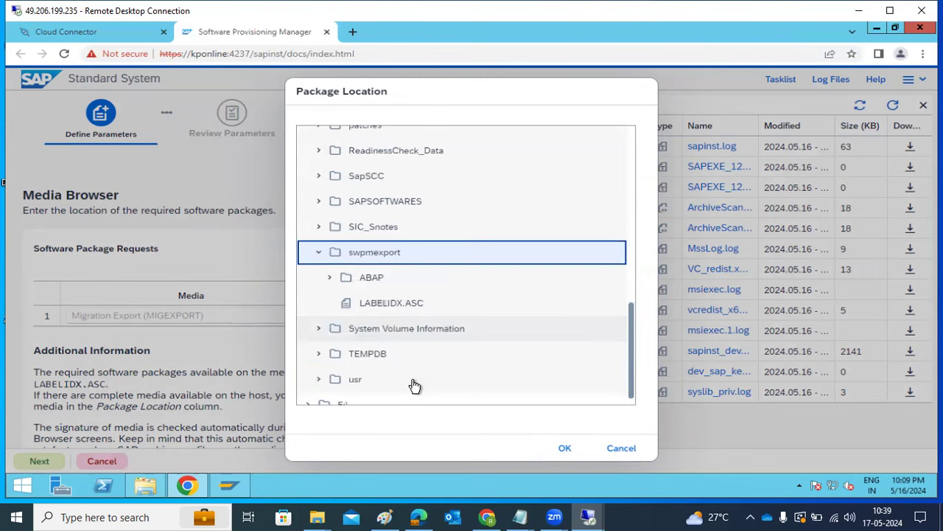
left_click(561, 447)
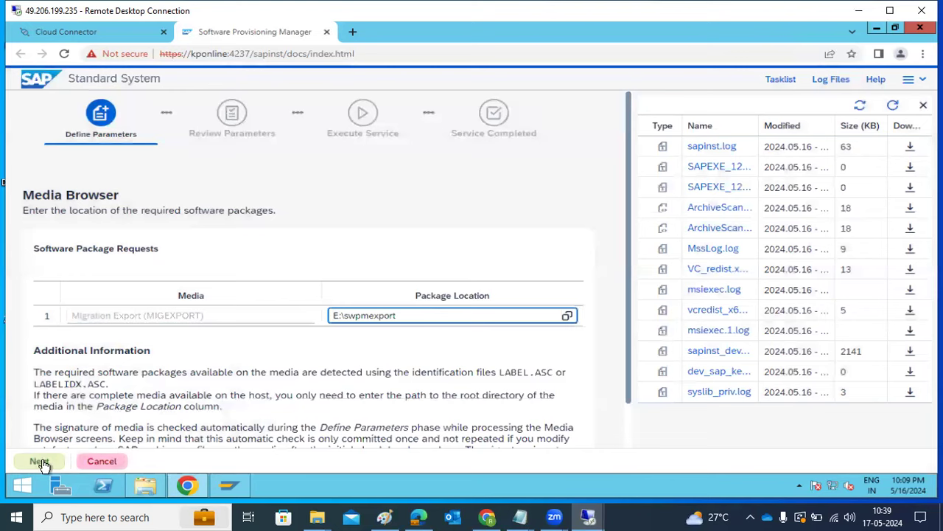
left_click(40, 460)
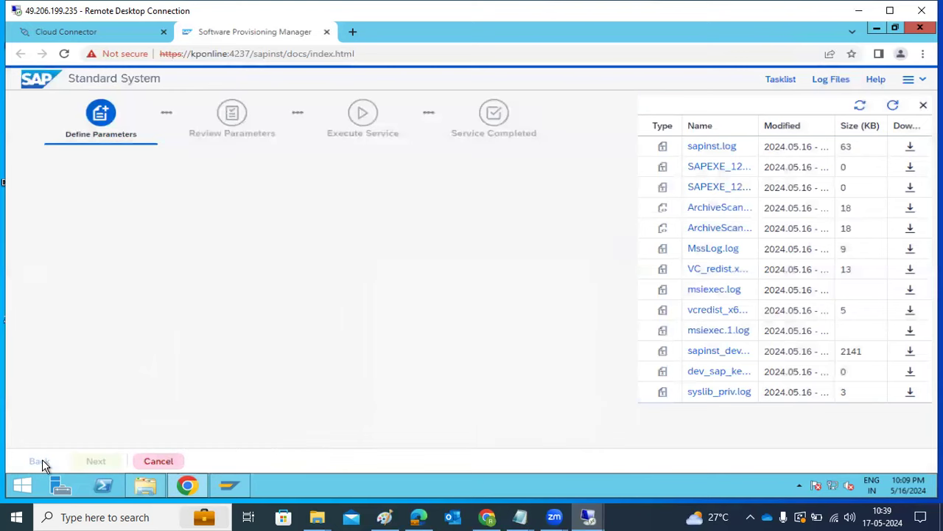
Refresh the logs, read the latest sapinst.log entries, glance at SAP Logon, then close the log.
left_click(891, 107)
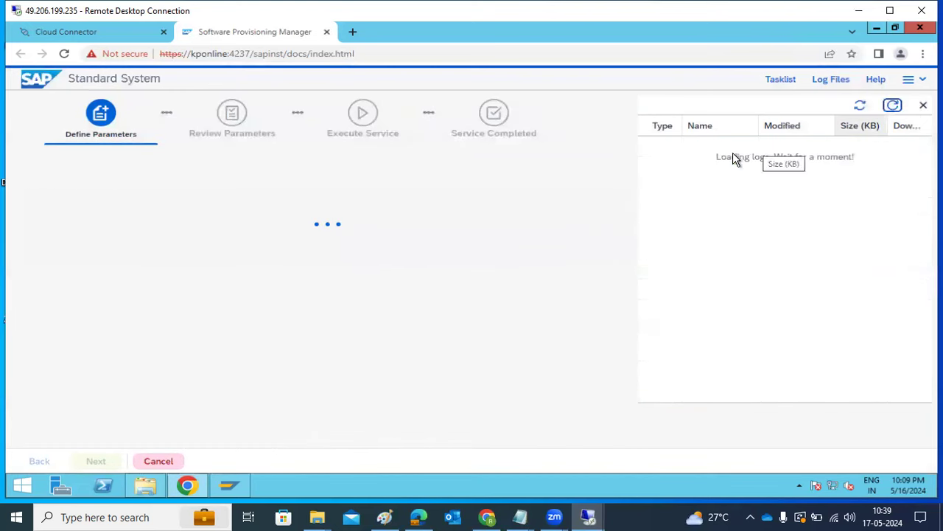
left_click(710, 148)
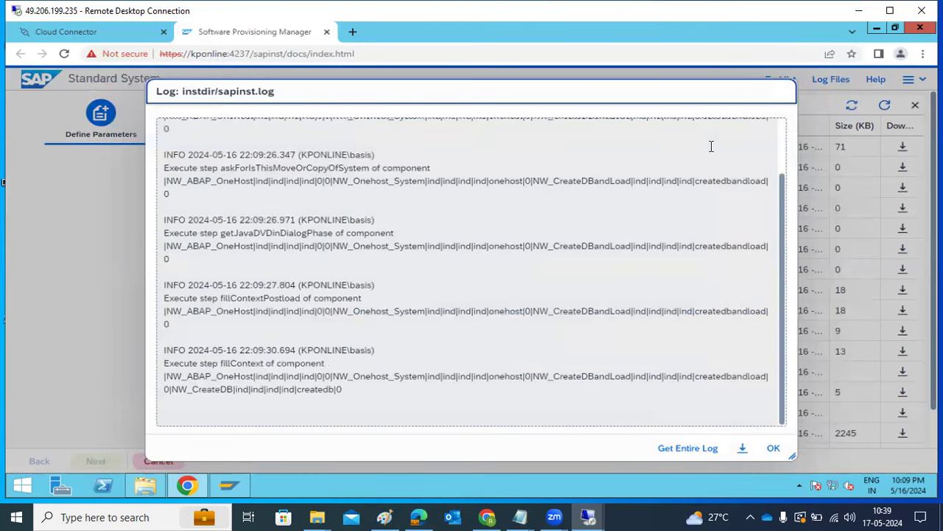
left_click(221, 493)
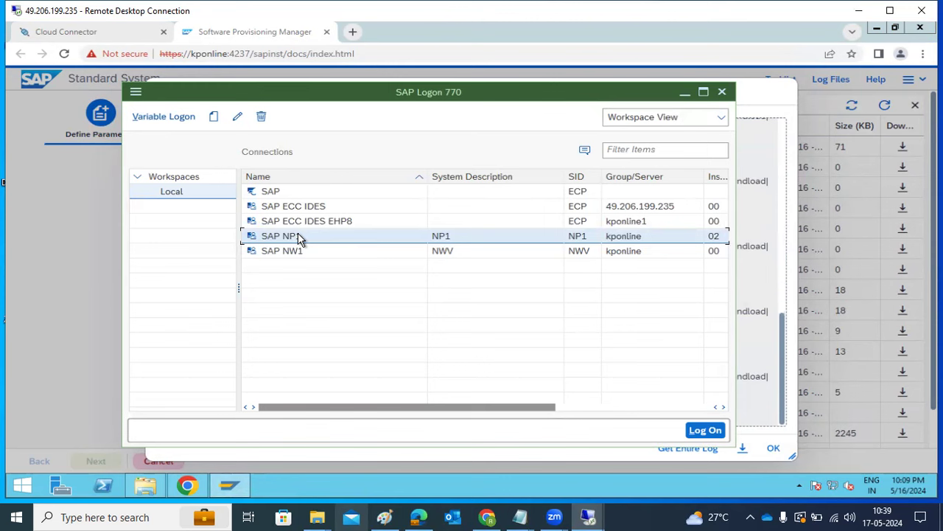
left_click(683, 92)
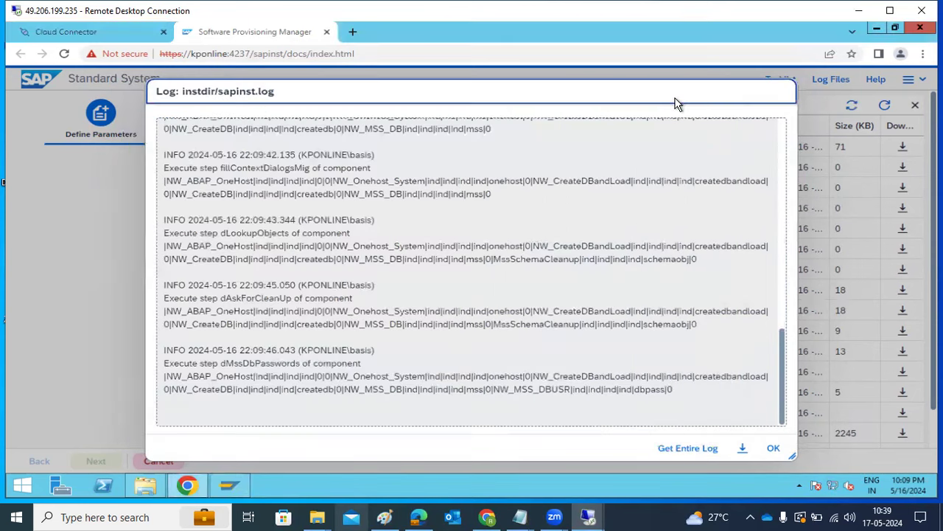
left_click(773, 451)
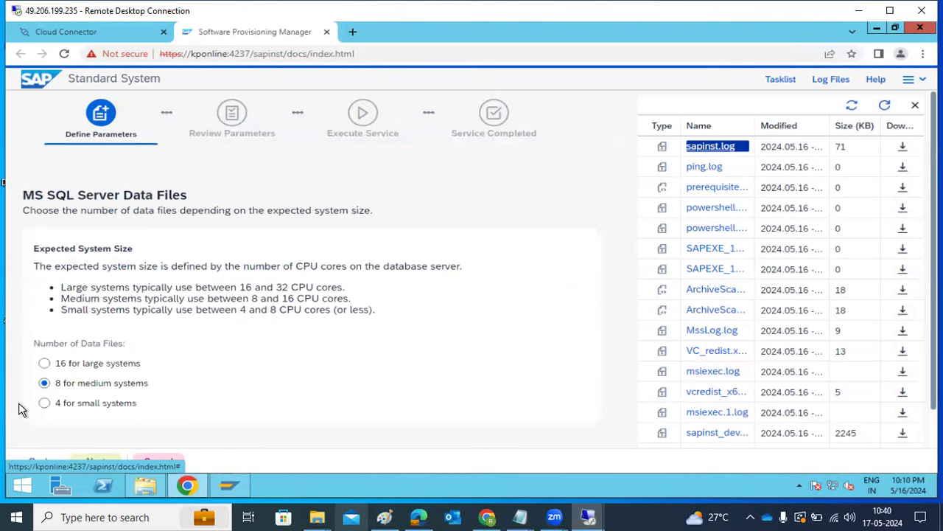
Choose 4 MS SQL Server data files for a small system instead of 8.
left_click(44, 402)
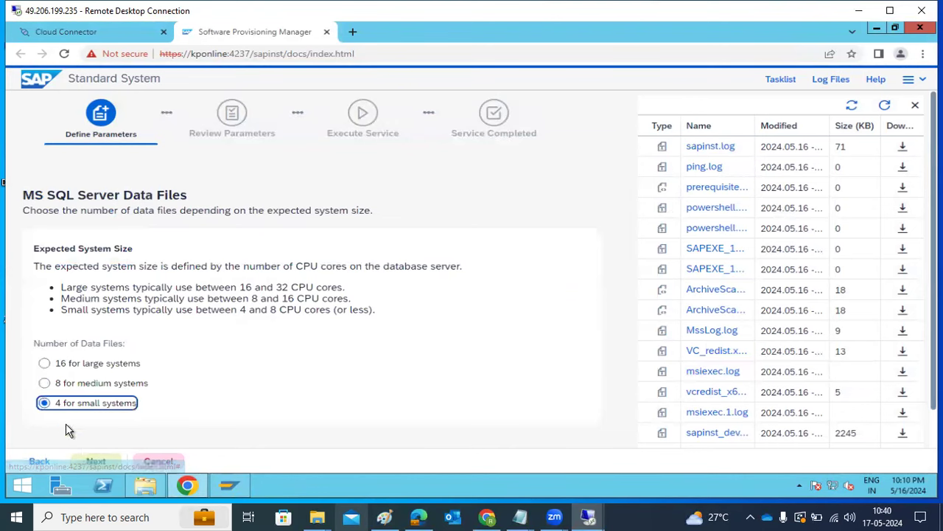
left_click(96, 461)
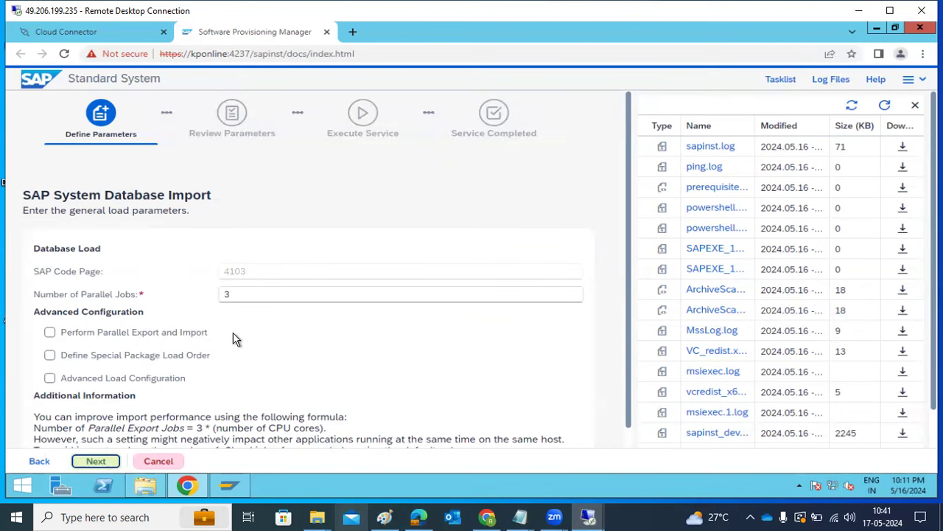
Review the Database Import load parameters and accept them.
scroll(217, 369, "down", 1)
left_click(108, 461)
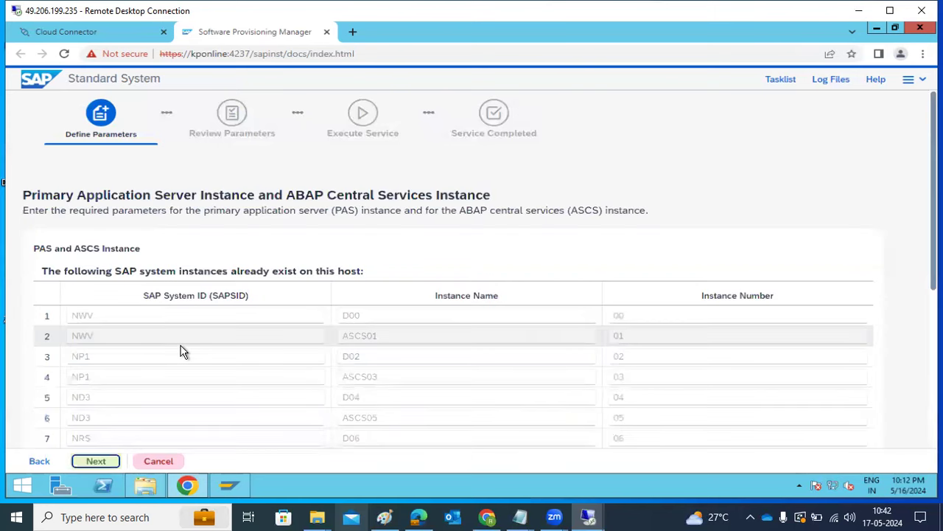
Confirm PAS instance 12 and ASCS instance 13 on host kponline.
scroll(184, 351, "down", 5)
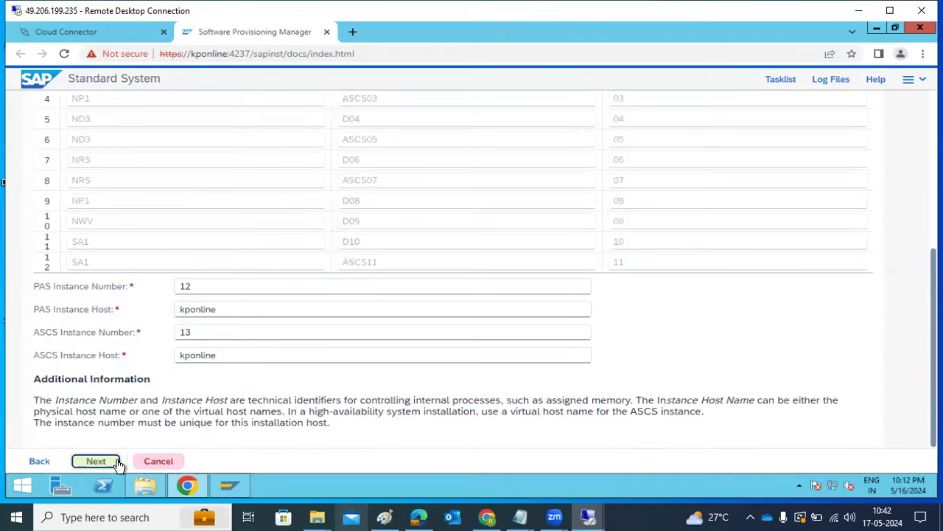
left_click(96, 460)
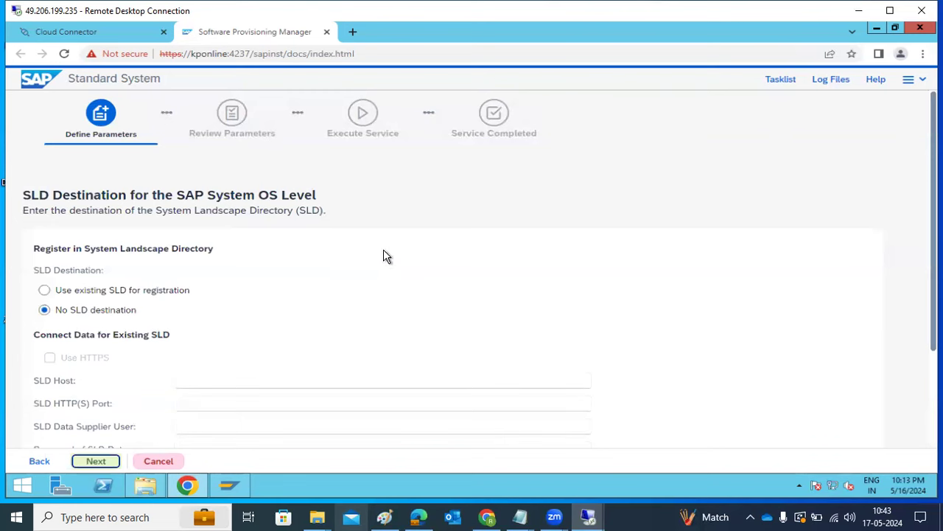
Continue with no SLD destination for the SAP system OS level.
left_click(107, 465)
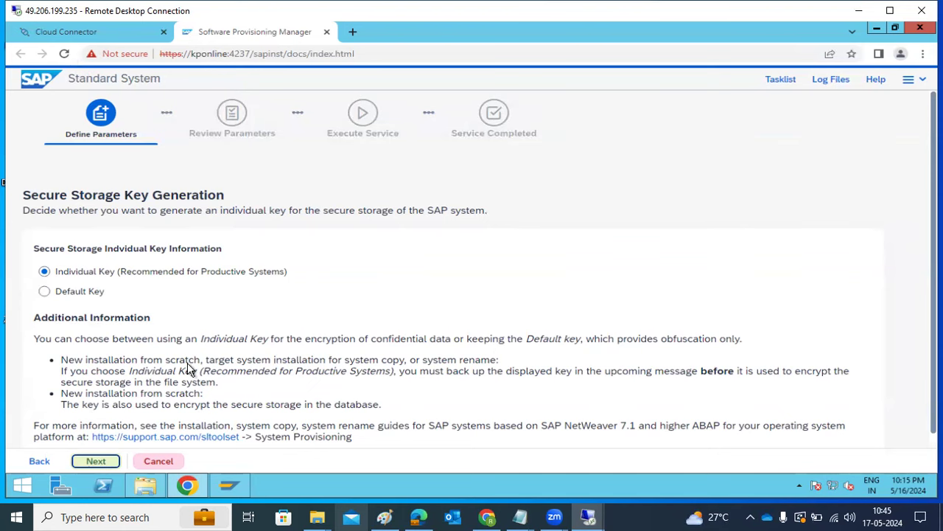
Keep Individual Key for the secure storage key and advance to the SAP System DDIC Users step.
mouse_move(199, 486)
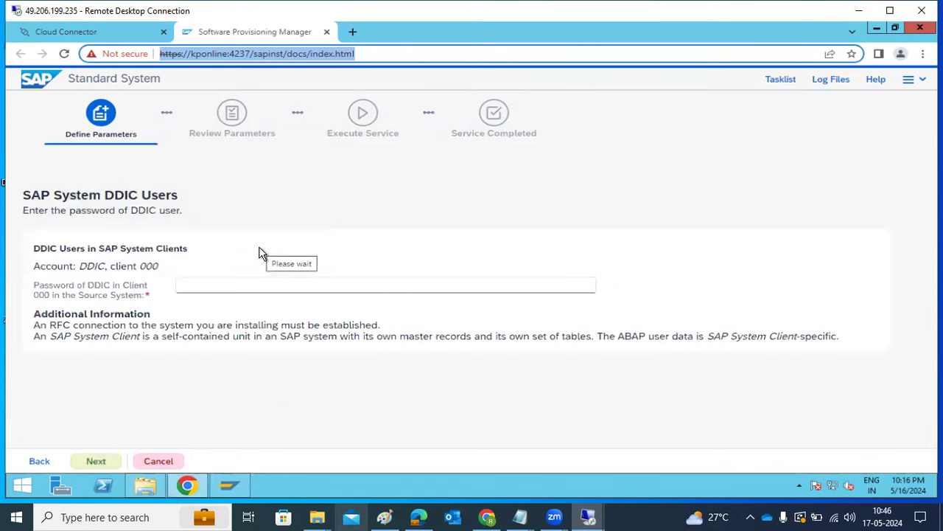
Enter the DDIC password for client 000 and continue to the next parameters screen.
left_click(223, 290)
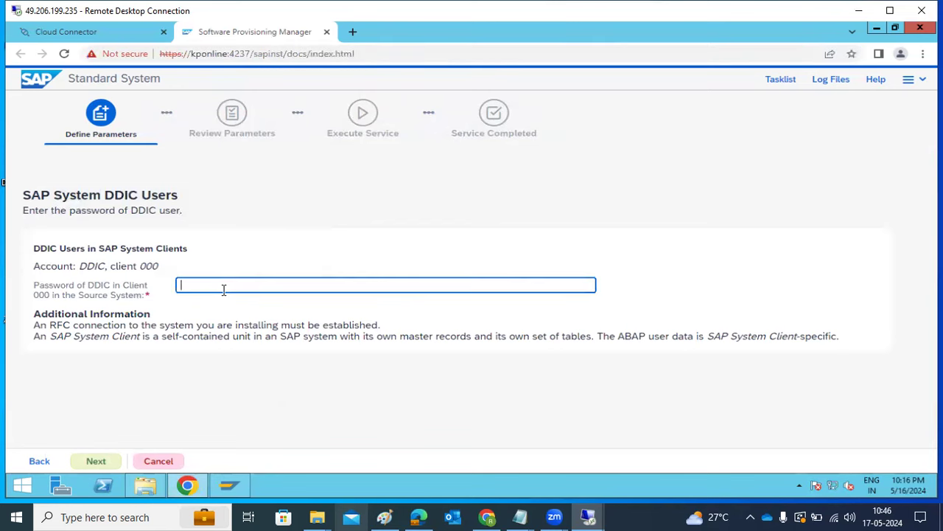
type("••••••••••")
left_click(97, 461)
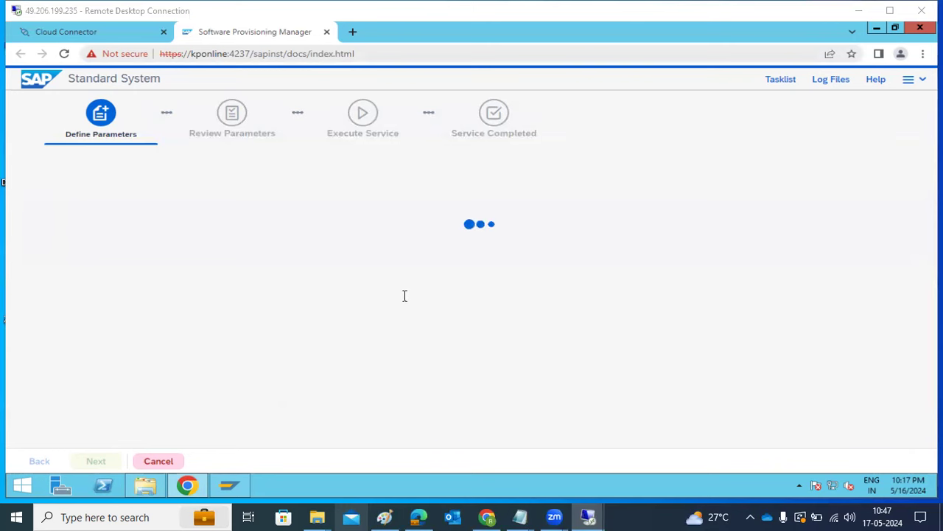
Open the installer log files, read sapinst.log, then refresh the log list.
left_click(831, 80)
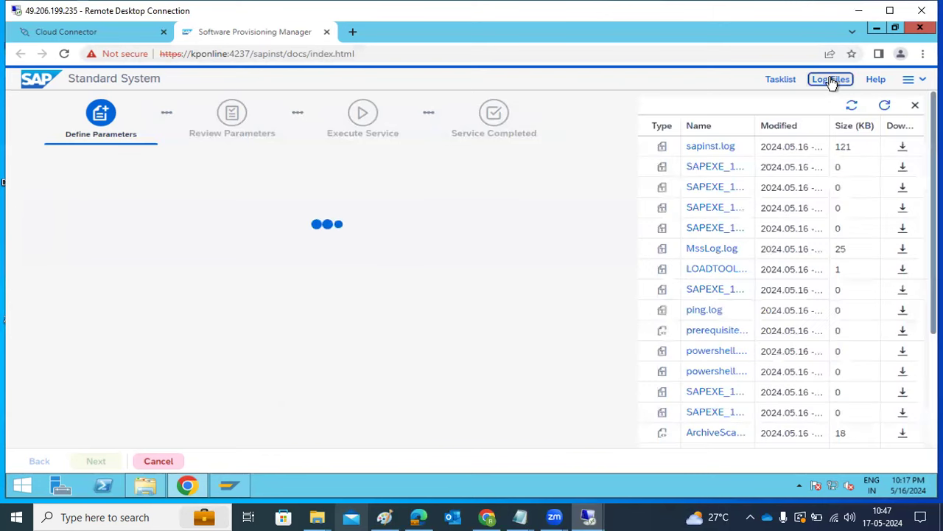
double_click(720, 153)
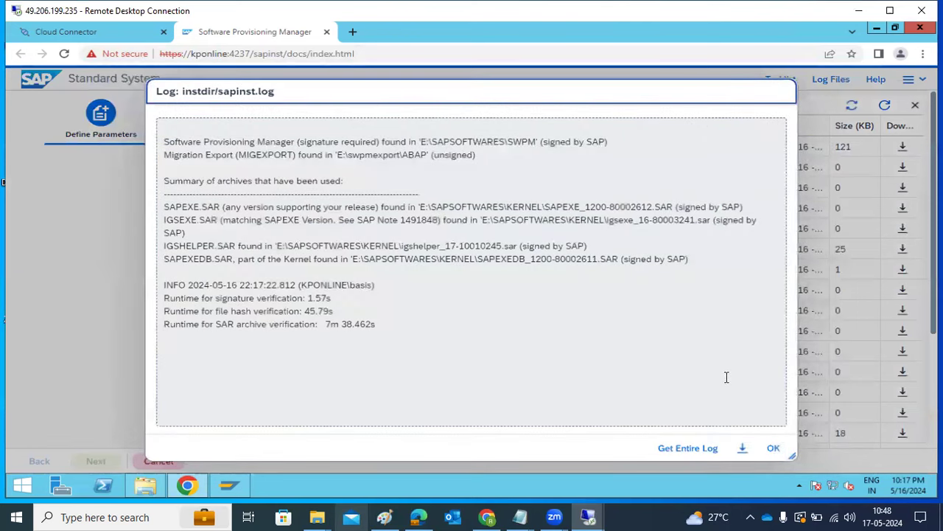
left_click(769, 447)
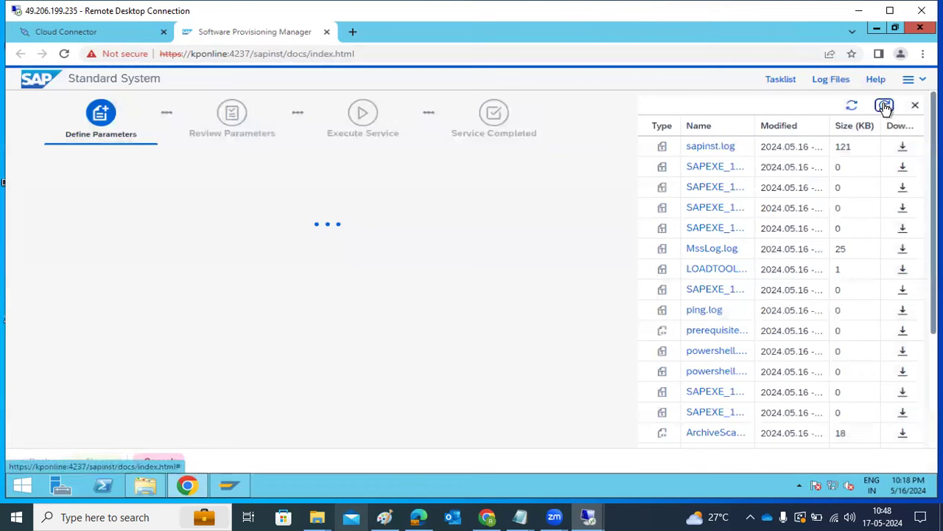
left_click(885, 107)
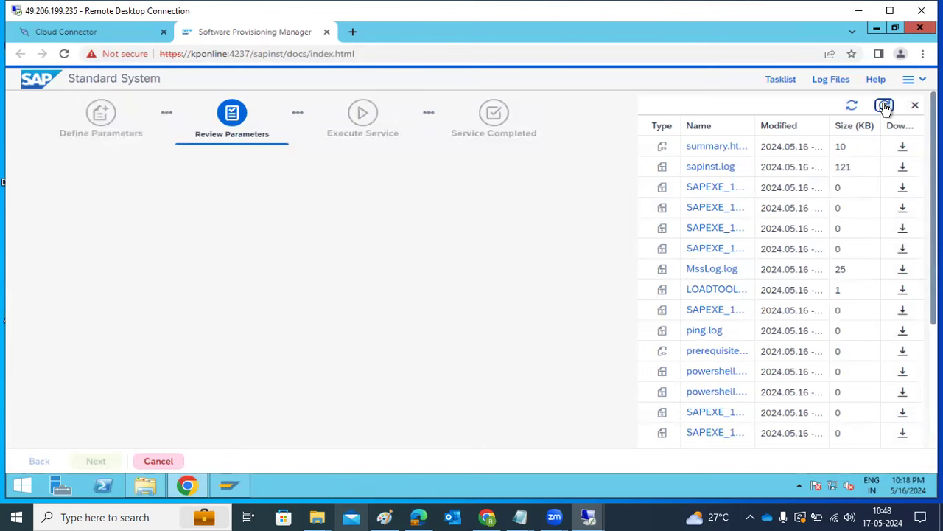
Review the Parameter Summary (SAPSID NQ1, 4 data files, export media E:\swpmexport\ABAP) and start execution.
left_click(884, 106)
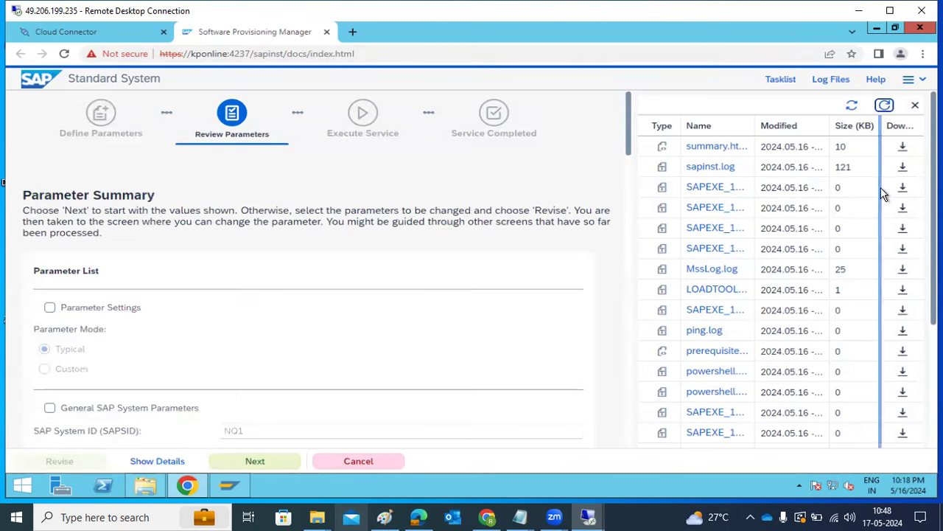
scroll(291, 252, "down", 3)
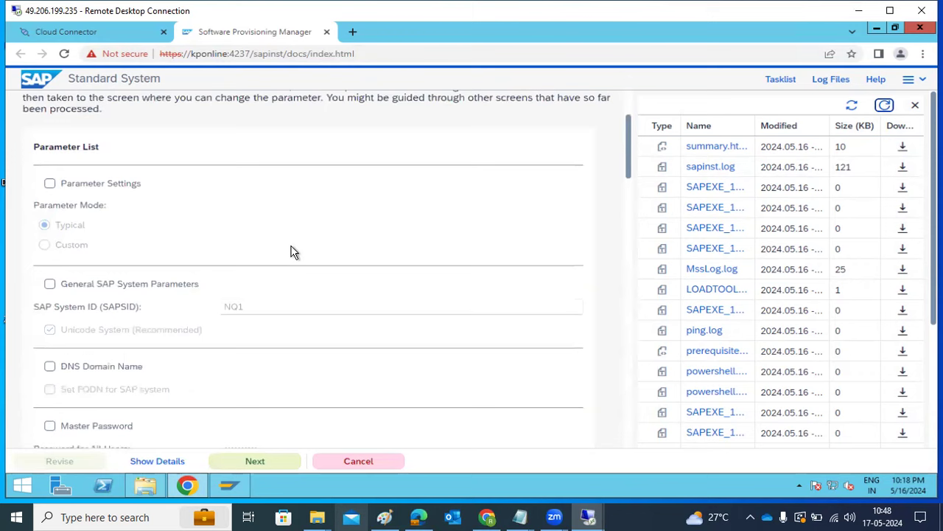
left_click_drag(278, 250, 203, 237)
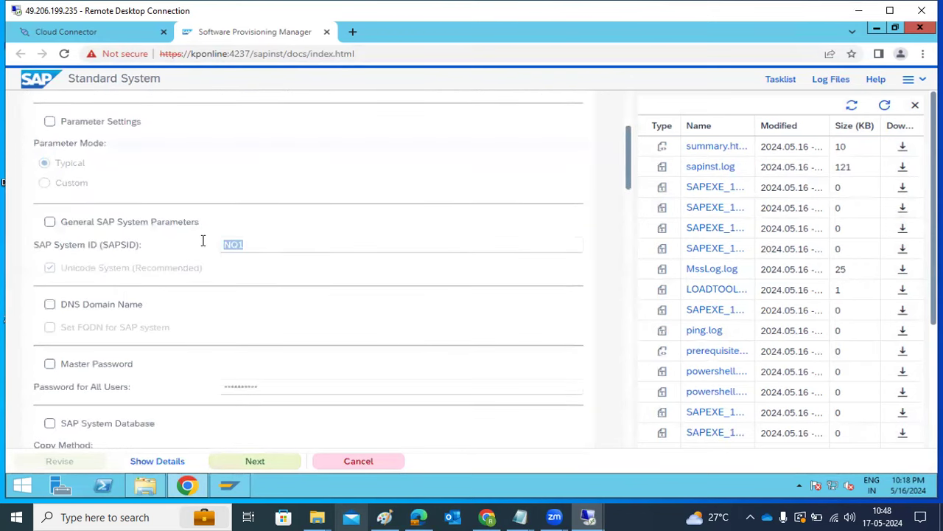
scroll(204, 251, "down", 6)
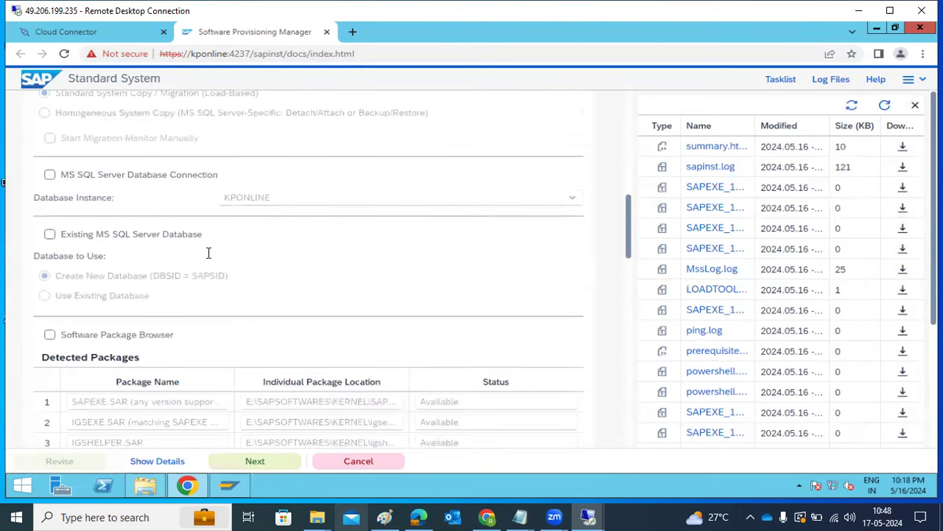
scroll(208, 253, "down", 5)
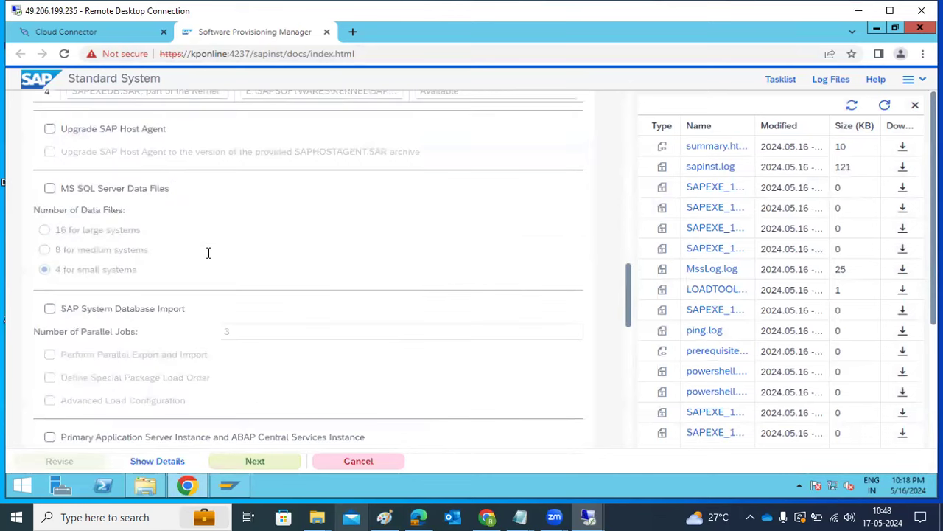
scroll(209, 258, "down", 4)
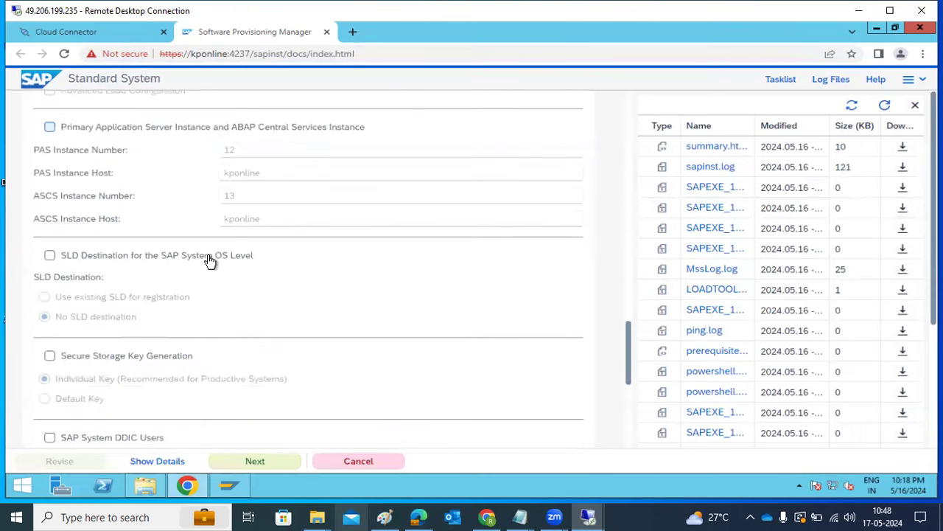
scroll(211, 261, "down", 3)
scroll(221, 272, "down", 1)
left_click_drag(254, 341, 371, 353)
scroll(273, 418, "down", 1)
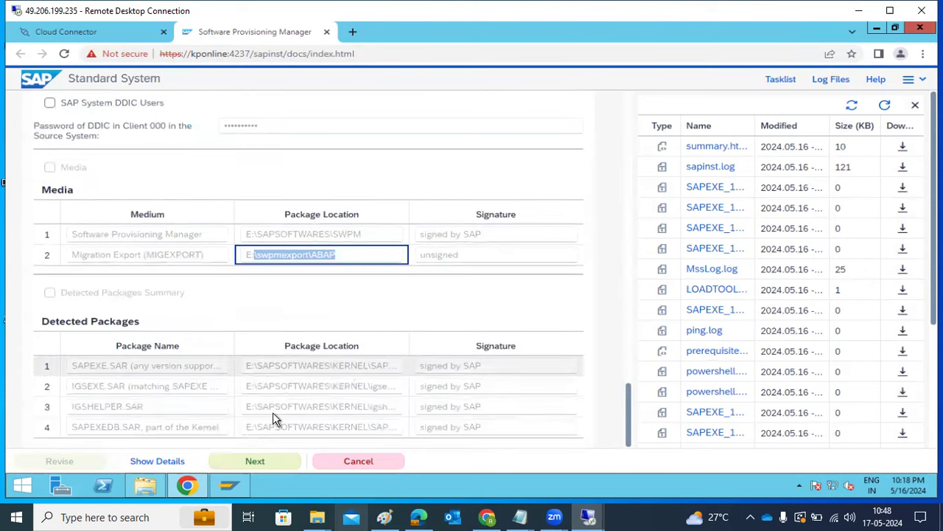
left_click(262, 463)
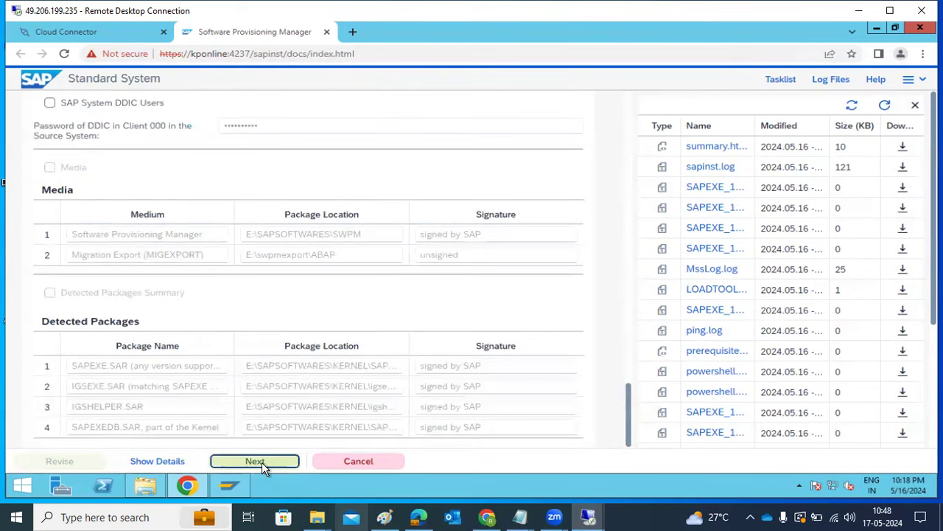